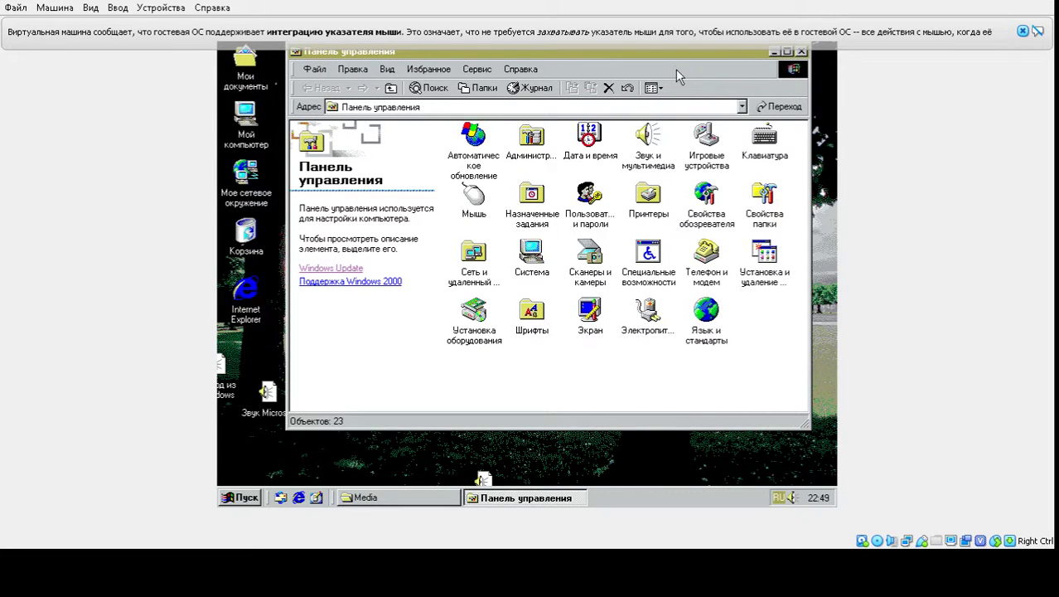
Dismiss the mouse integration notice and close the open Control Panel and Media windows.
{"action": "left_click", "coordinate": [1024, 32]}
{"action": "left_click", "coordinate": [801, 51]}
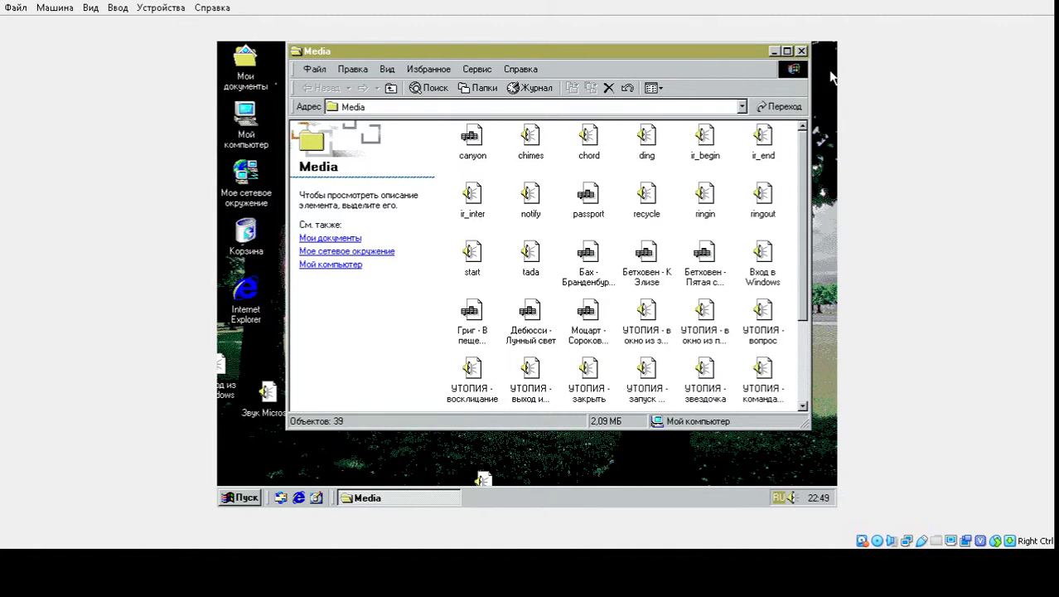
{"action": "left_click", "coordinate": [803, 51]}
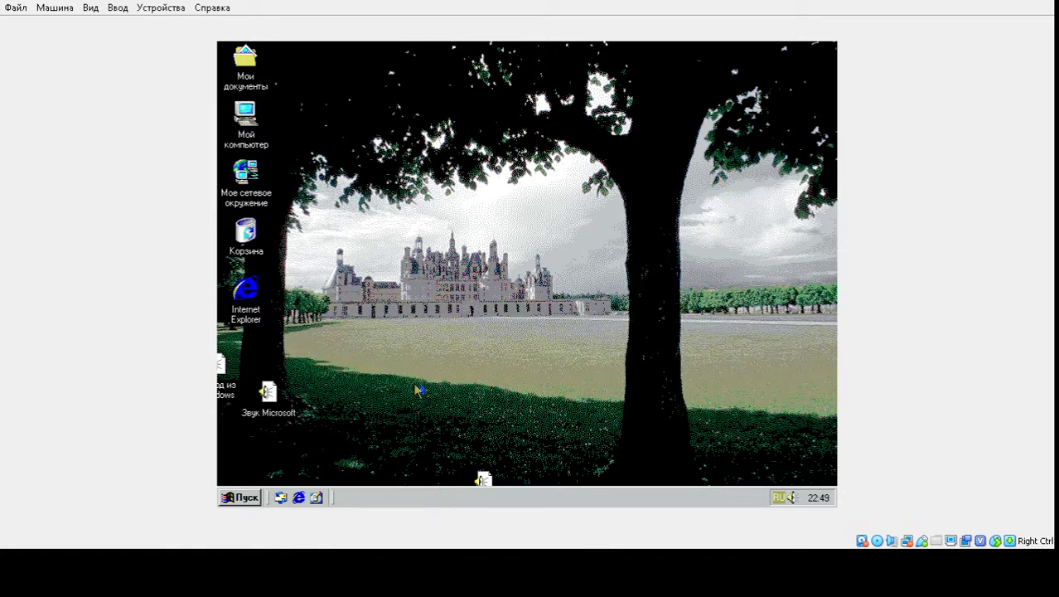
{"action": "left_click", "coordinate": [269, 403]}
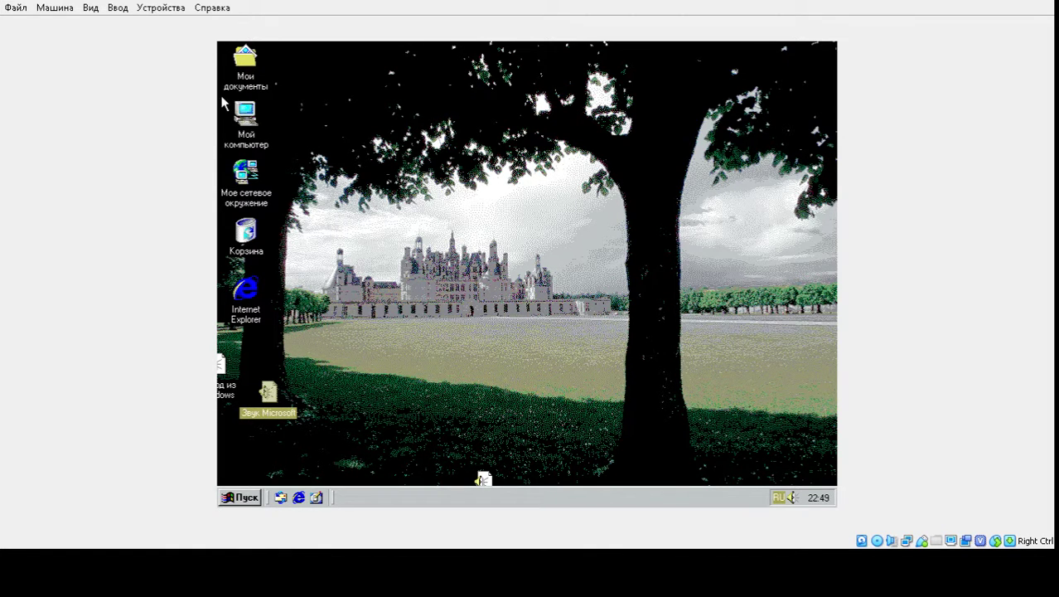
{"action": "left_click", "coordinate": [237, 117]}
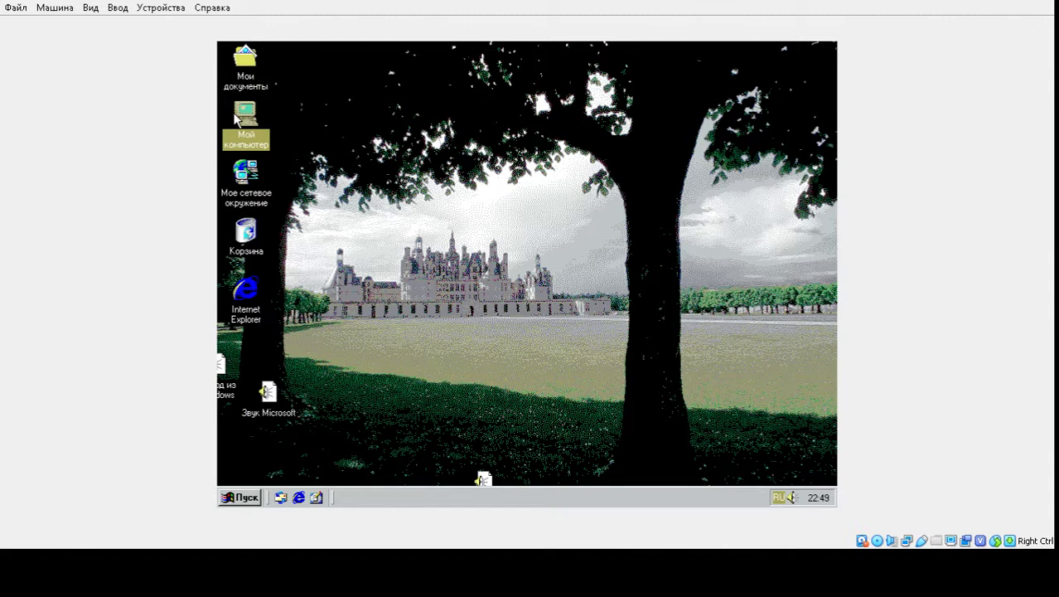
Launch Internet Explorer, view its version information, and close the browser.
{"action": "double_click", "coordinate": [245, 286]}
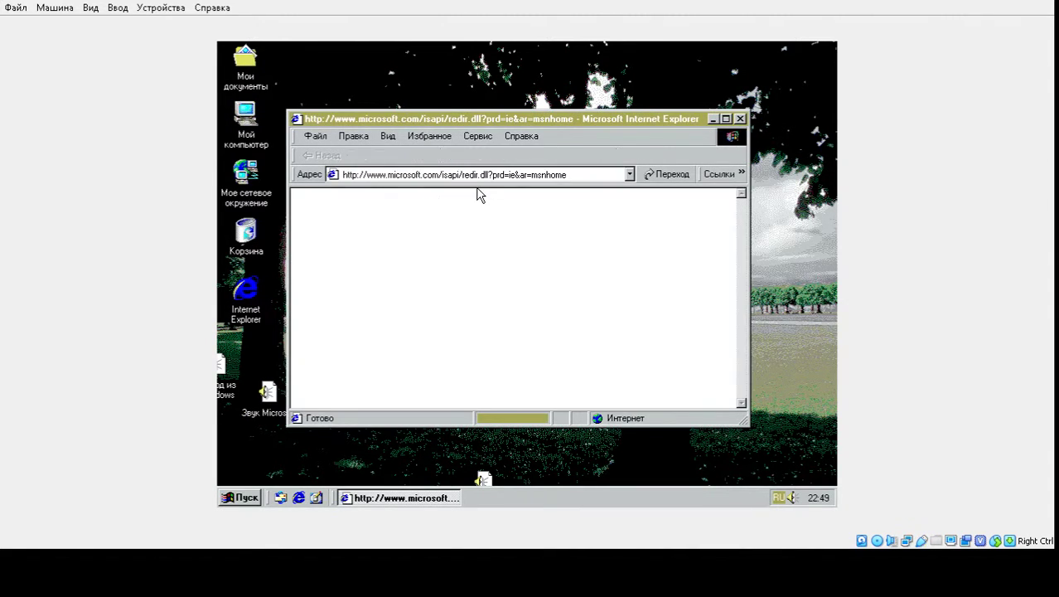
{"action": "left_click", "coordinate": [522, 136]}
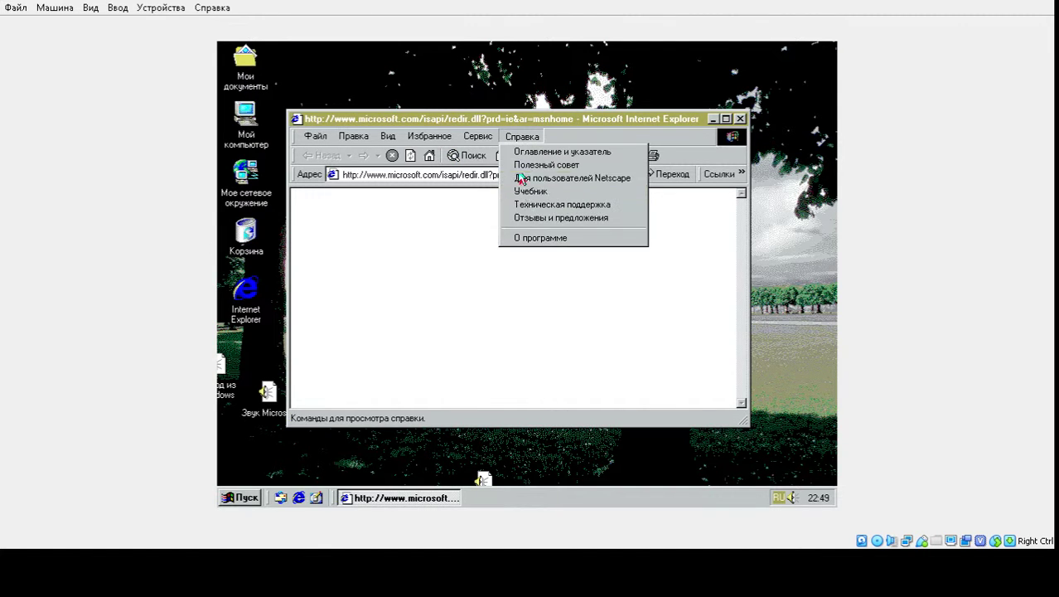
{"action": "left_click", "coordinate": [534, 239]}
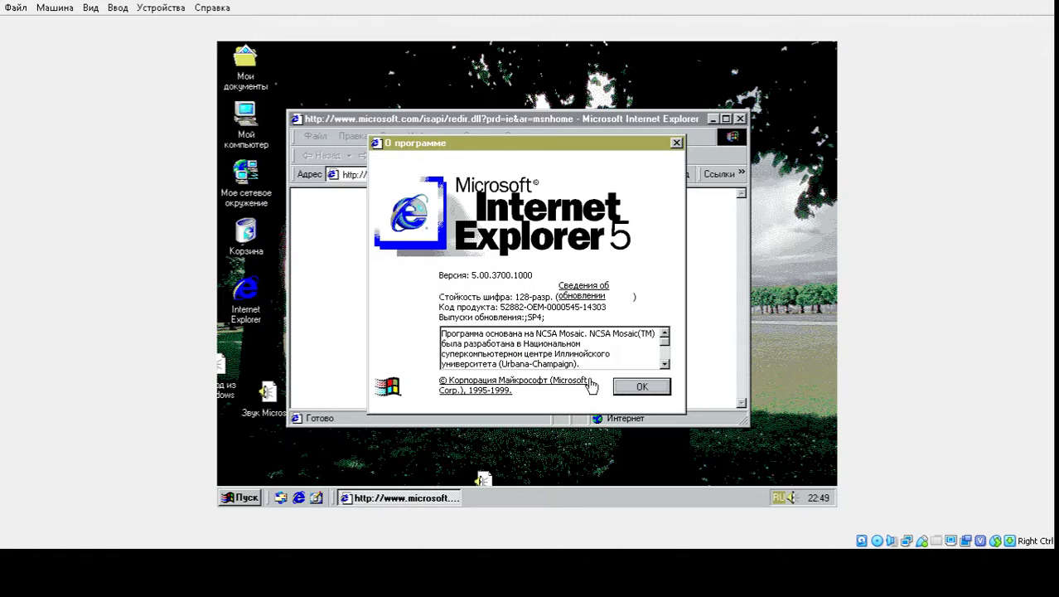
{"action": "left_click", "coordinate": [641, 386]}
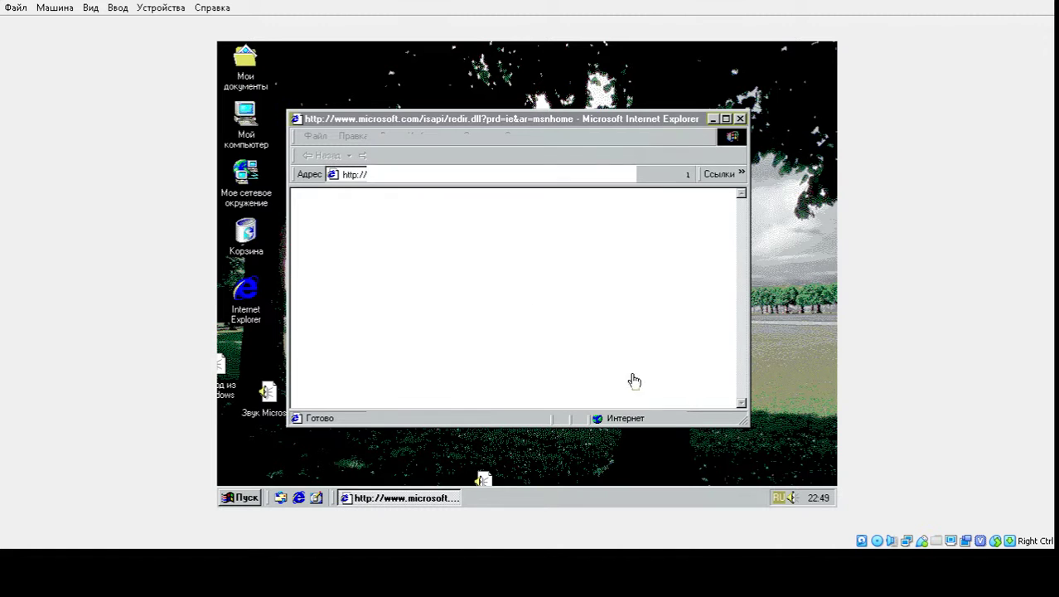
{"action": "left_click", "coordinate": [740, 118]}
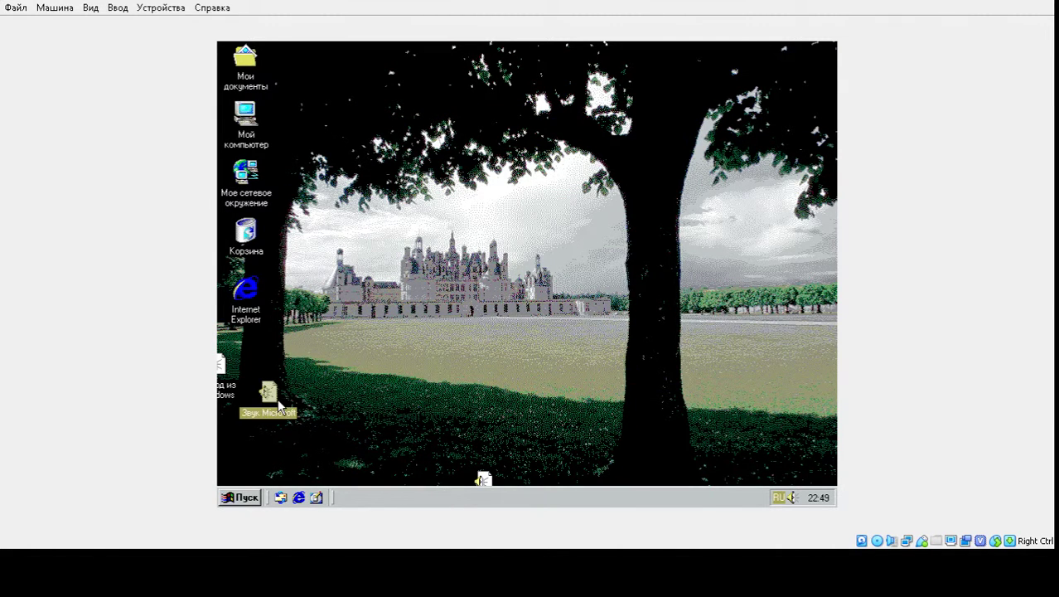
Open the WINNT folder on local disk C: and show its hidden contents.
{"action": "double_click", "coordinate": [243, 126]}
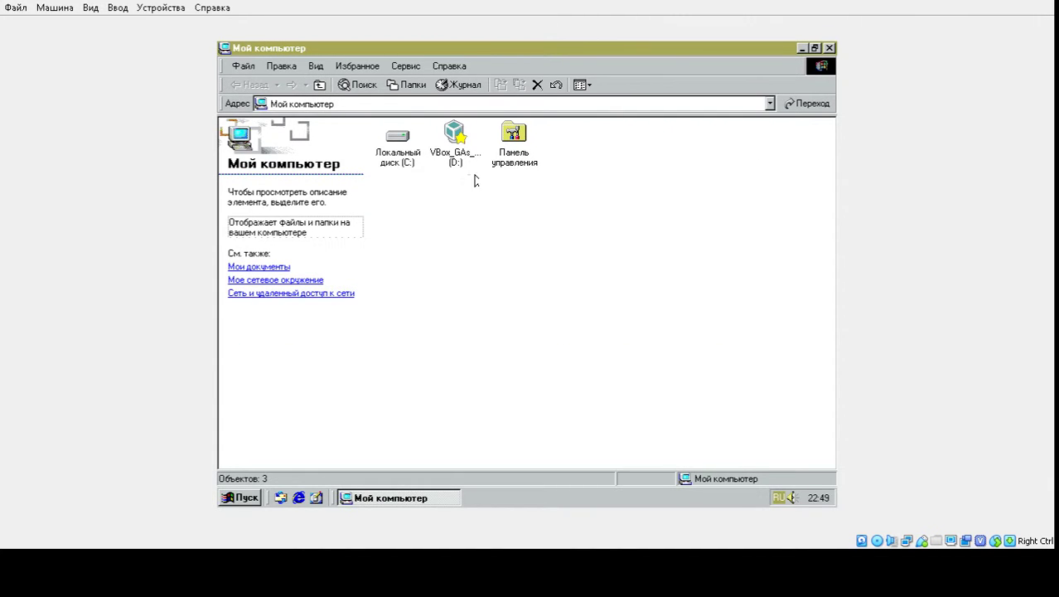
{"action": "double_click", "coordinate": [398, 143]}
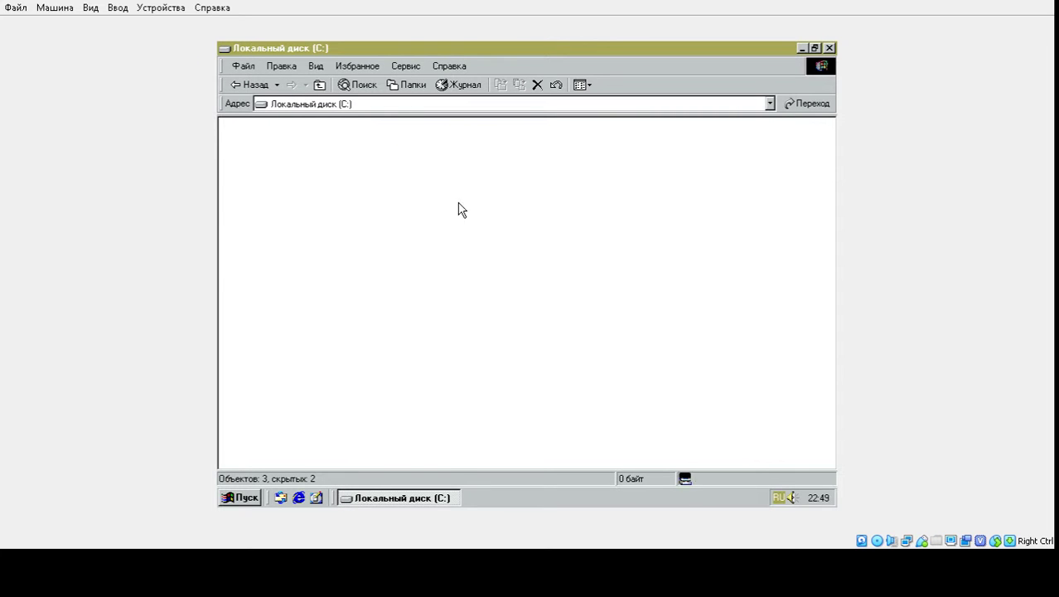
{"action": "double_click", "coordinate": [514, 152]}
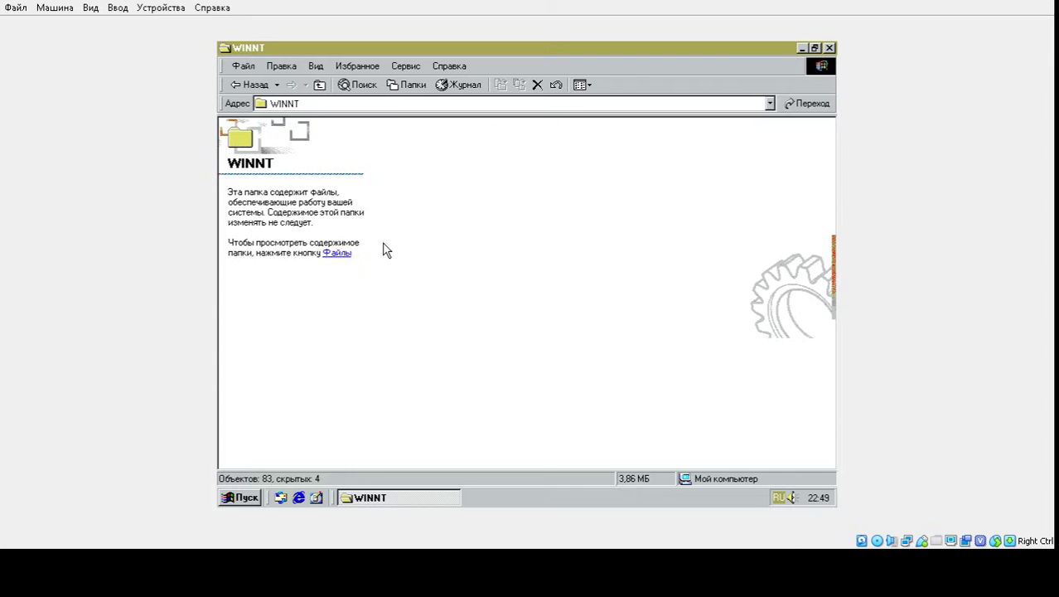
{"action": "left_click", "coordinate": [337, 252]}
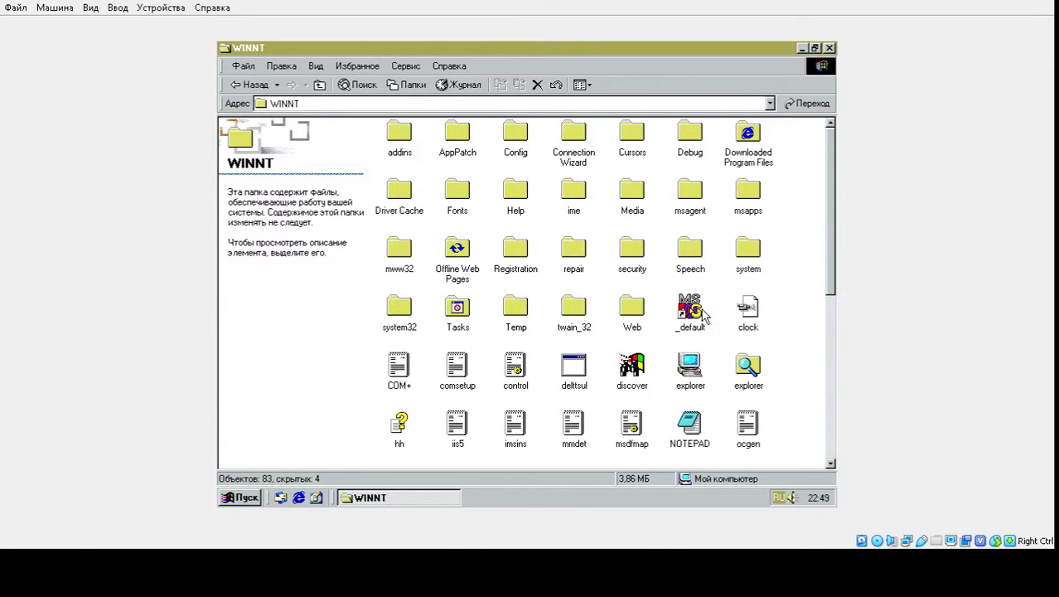
Look through the folders and files inside the WINNT folder.
{"action": "left_click", "coordinate": [622, 386]}
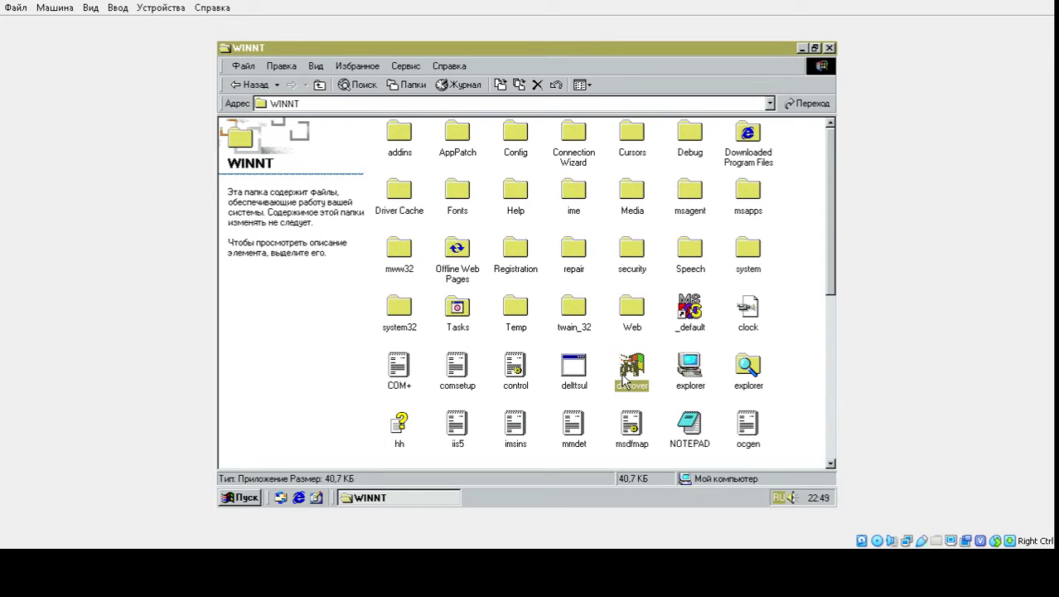
{"action": "scroll", "coordinate": [509, 379], "scroll_direction": "down", "scroll_amount": 3}
{"action": "scroll", "coordinate": [509, 379], "scroll_direction": "down", "scroll_amount": 3}
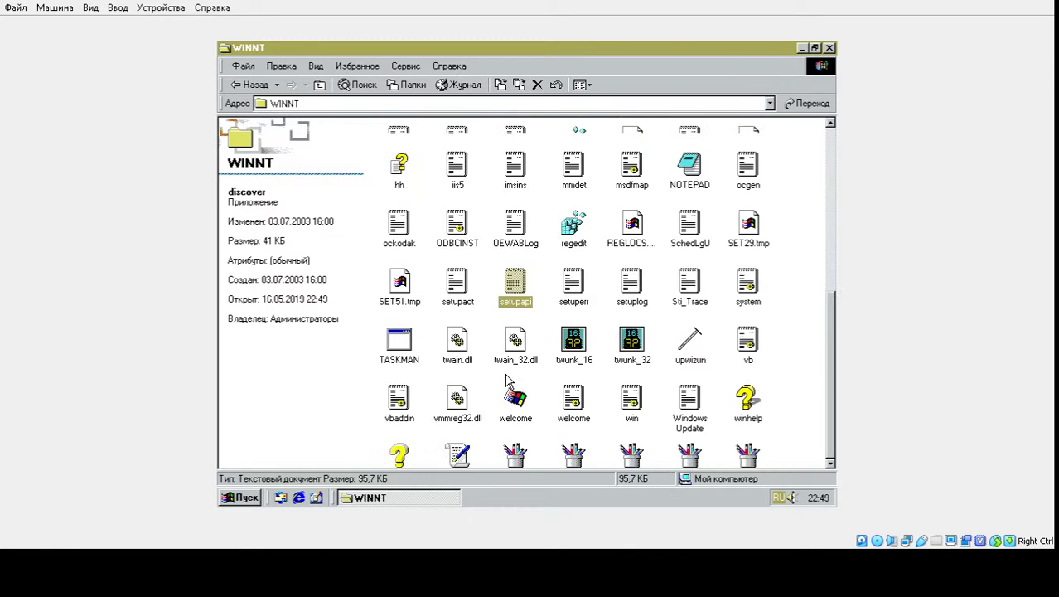
{"action": "left_click", "coordinate": [509, 381]}
{"action": "left_click", "coordinate": [498, 338]}
{"action": "scroll", "coordinate": [498, 338], "scroll_direction": "up", "scroll_amount": 10}
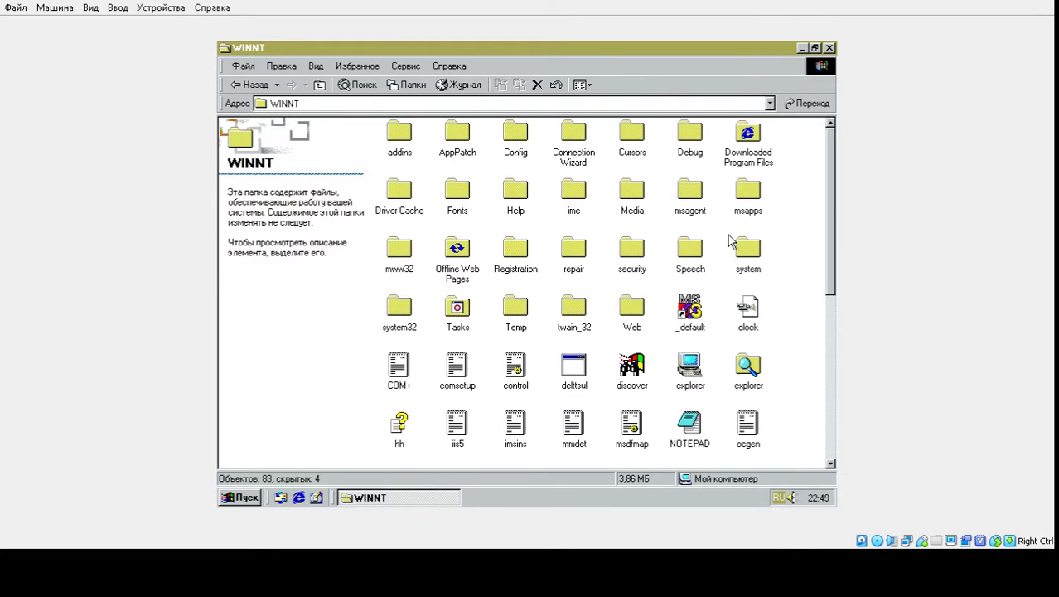
{"action": "scroll", "coordinate": [729, 249], "scroll_direction": "down", "scroll_amount": 1}
{"action": "scroll", "coordinate": [707, 260], "scroll_direction": "up", "scroll_amount": 1}
Open the Media folder inside WINNT, play the chord sound, and close the player.
{"action": "double_click", "coordinate": [630, 194]}
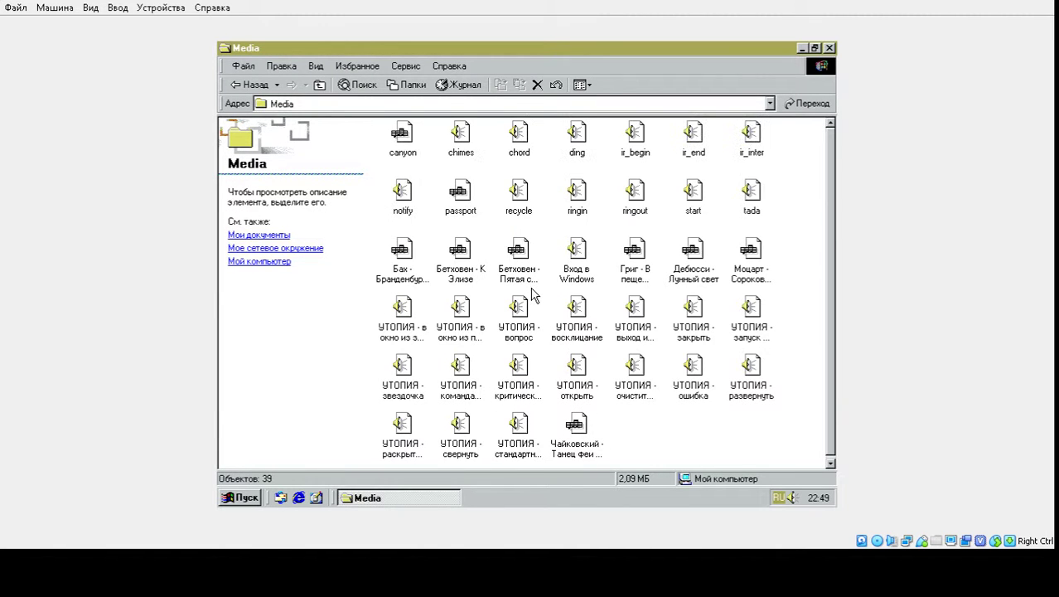
{"action": "left_click", "coordinate": [516, 142]}
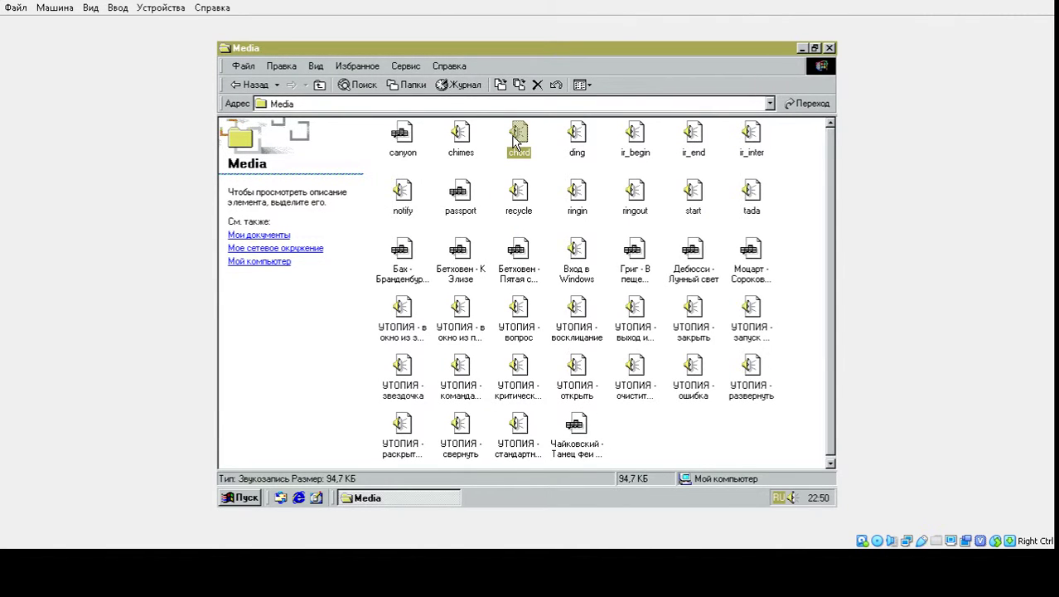
{"action": "double_click", "coordinate": [515, 143]}
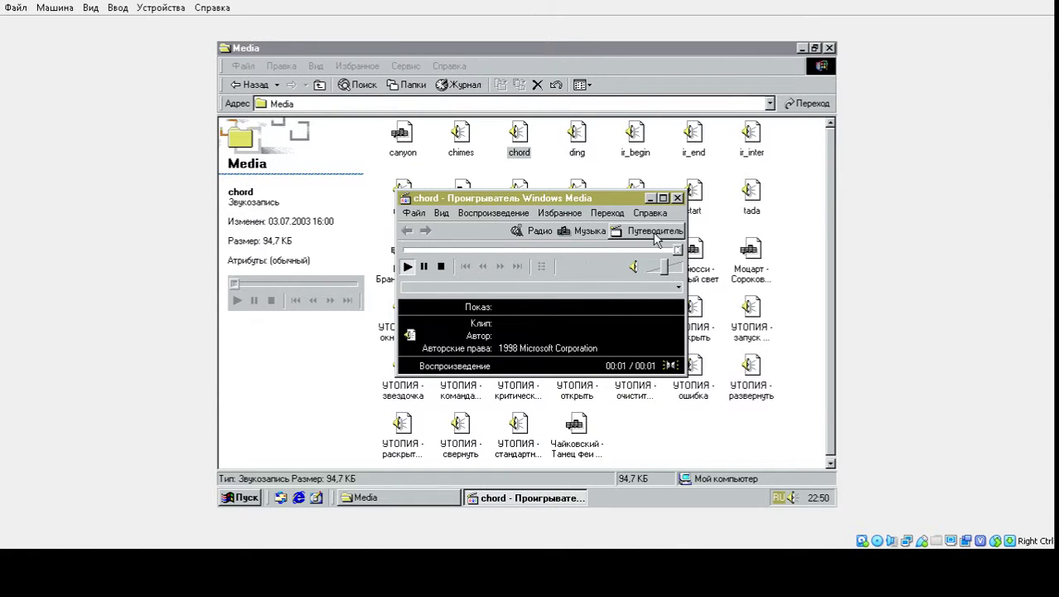
{"action": "left_click", "coordinate": [677, 198]}
Select the tada sound to view its details, and play the chimes sound.
{"action": "left_click", "coordinate": [740, 187]}
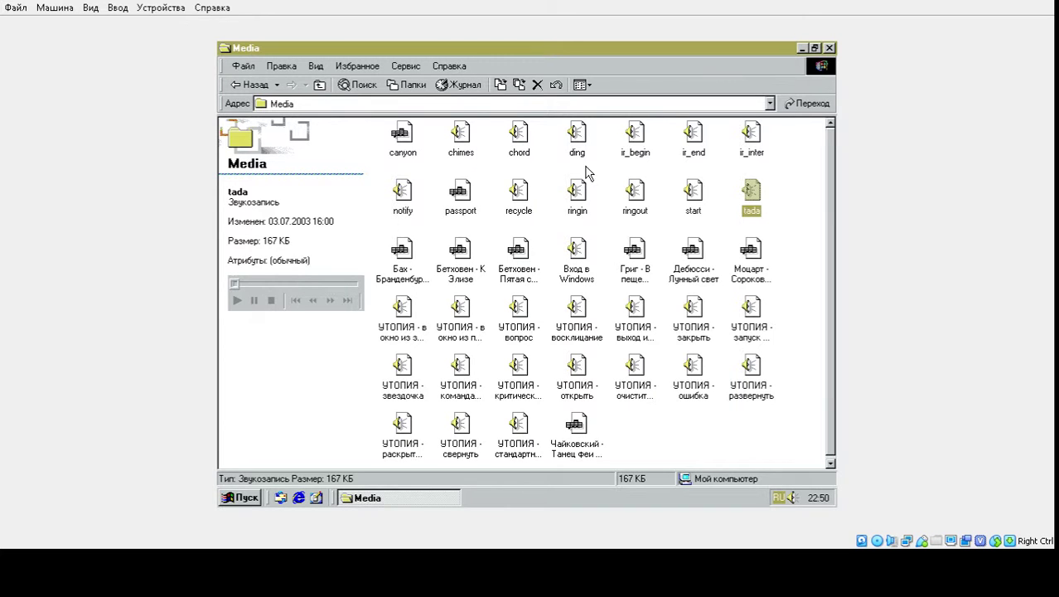
{"action": "left_click", "coordinate": [493, 158]}
{"action": "double_click", "coordinate": [463, 141]}
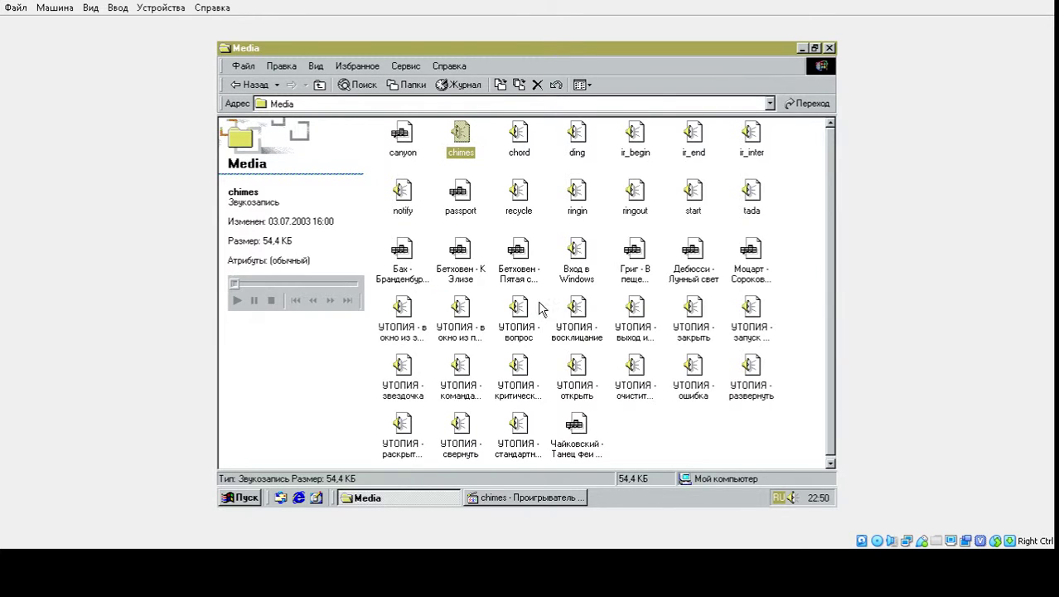
View the details of the УТОПИЯ critical error (критическая ошибка), question (вопрос) and exclamation (восклицание) sounds.
{"action": "left_click", "coordinate": [514, 373]}
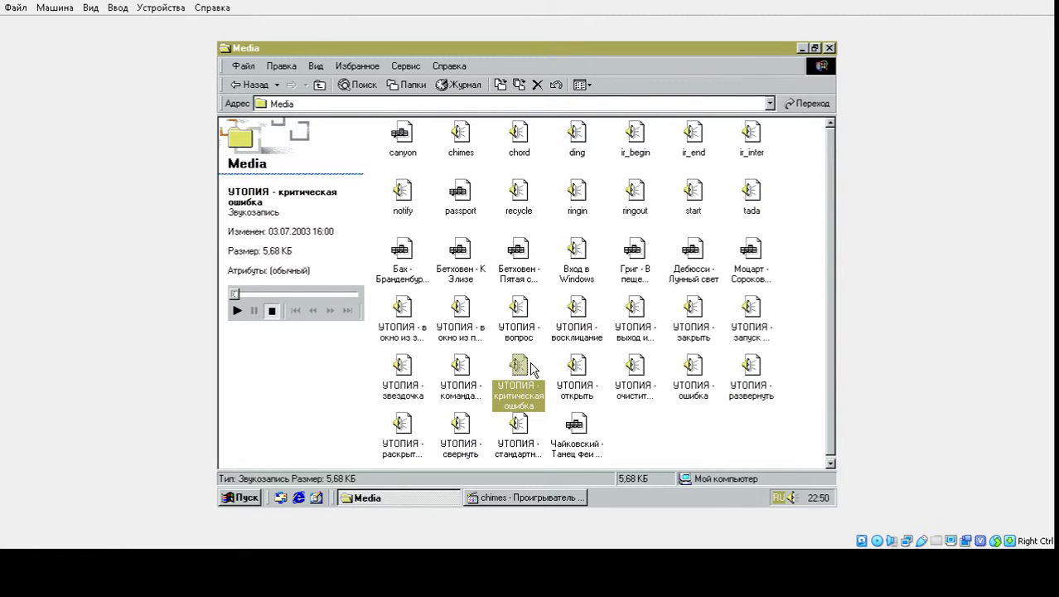
{"action": "left_click", "coordinate": [507, 332]}
{"action": "left_click", "coordinate": [551, 309]}
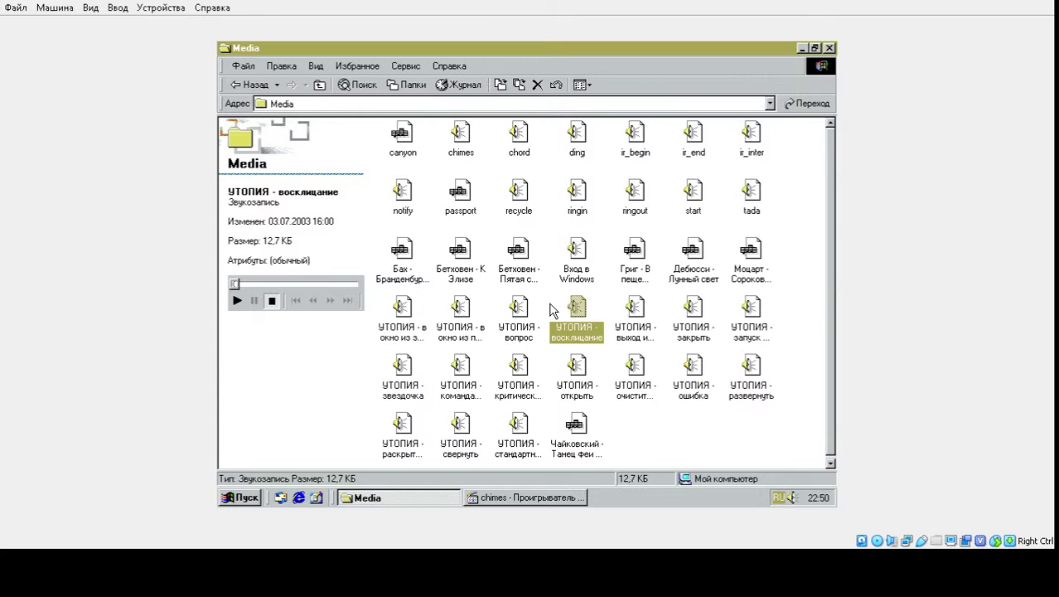
{"action": "left_click", "coordinate": [551, 309]}
Play the "УТОПИЯ - восклицание" and "УТОПИЯ - звездочка" sounds, closing the player after each one.
{"action": "double_click", "coordinate": [570, 305]}
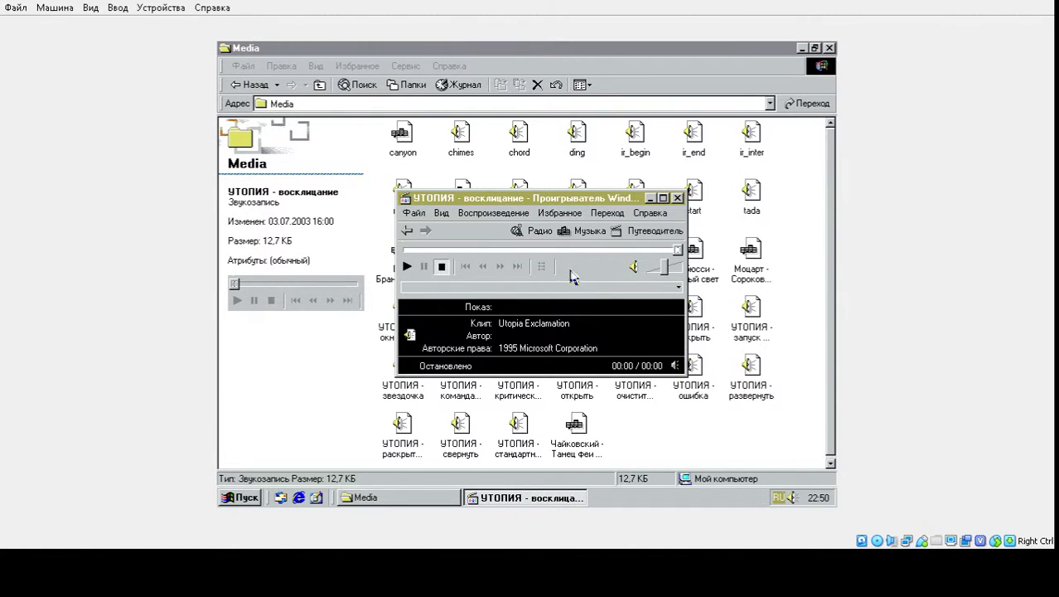
{"action": "left_click", "coordinate": [677, 199]}
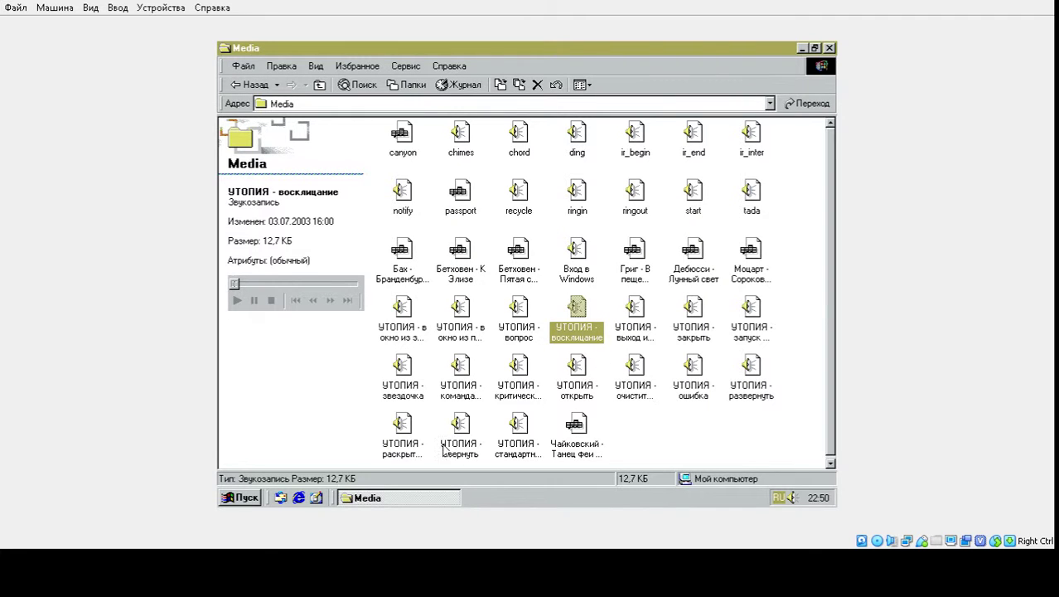
{"action": "double_click", "coordinate": [414, 385]}
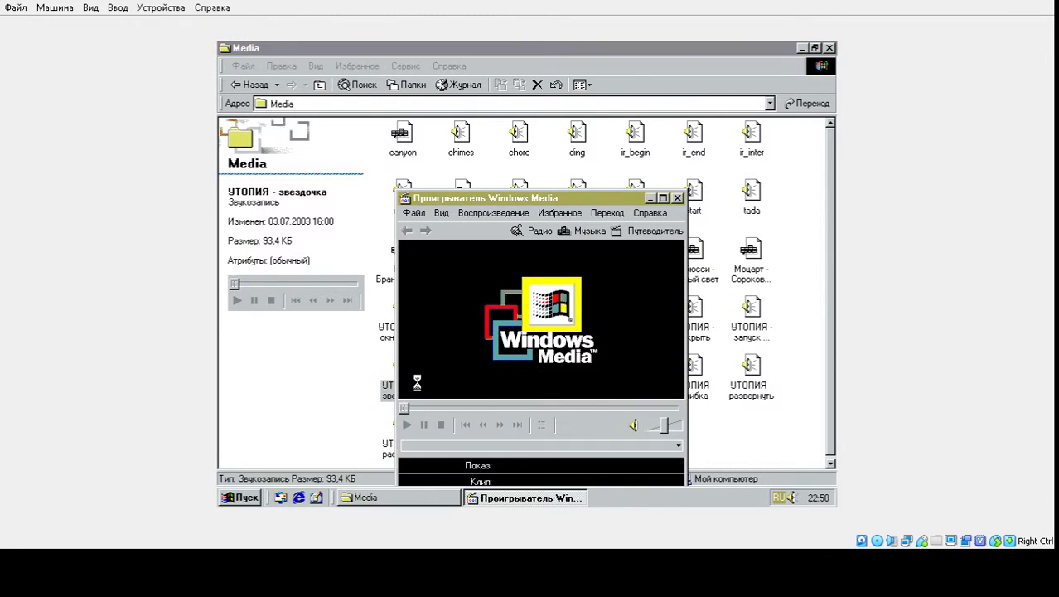
{"action": "left_click", "coordinate": [677, 199]}
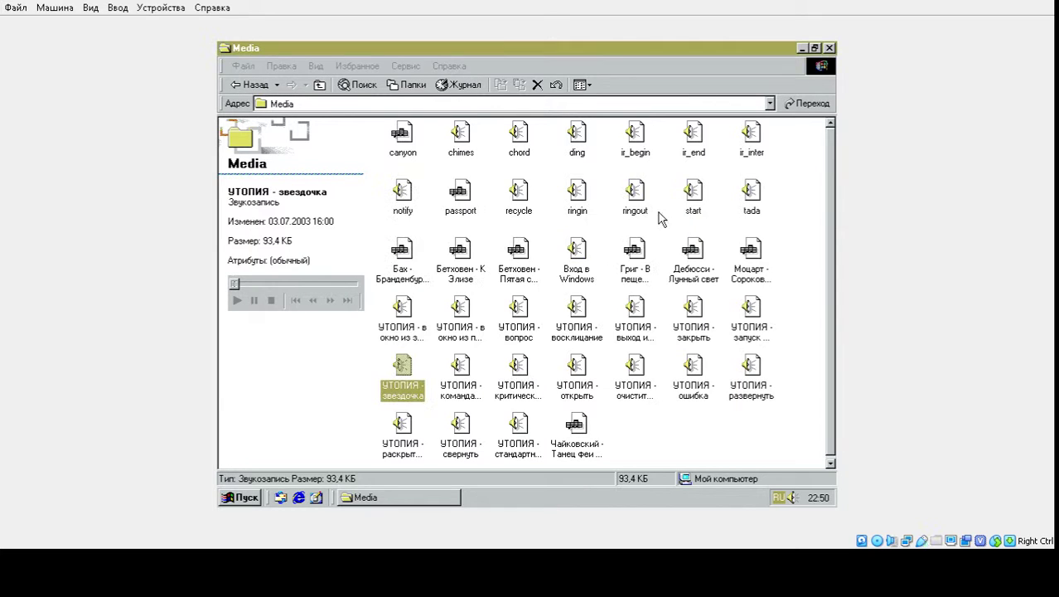
Play the "Вход в Windows" sound, bring its player to the front, and close it.
{"action": "double_click", "coordinate": [573, 247]}
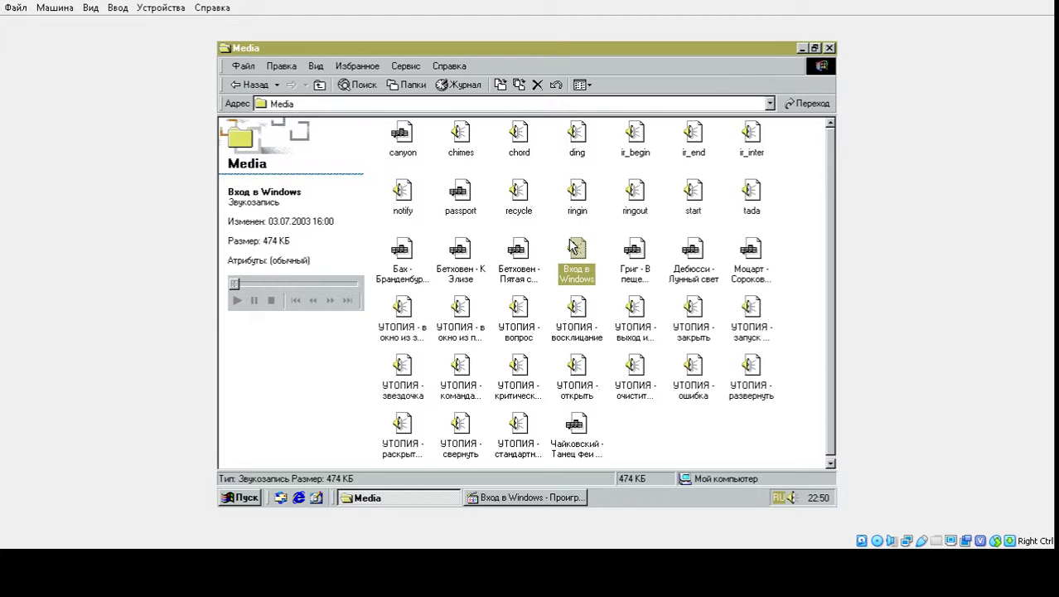
{"action": "left_click", "coordinate": [538, 497]}
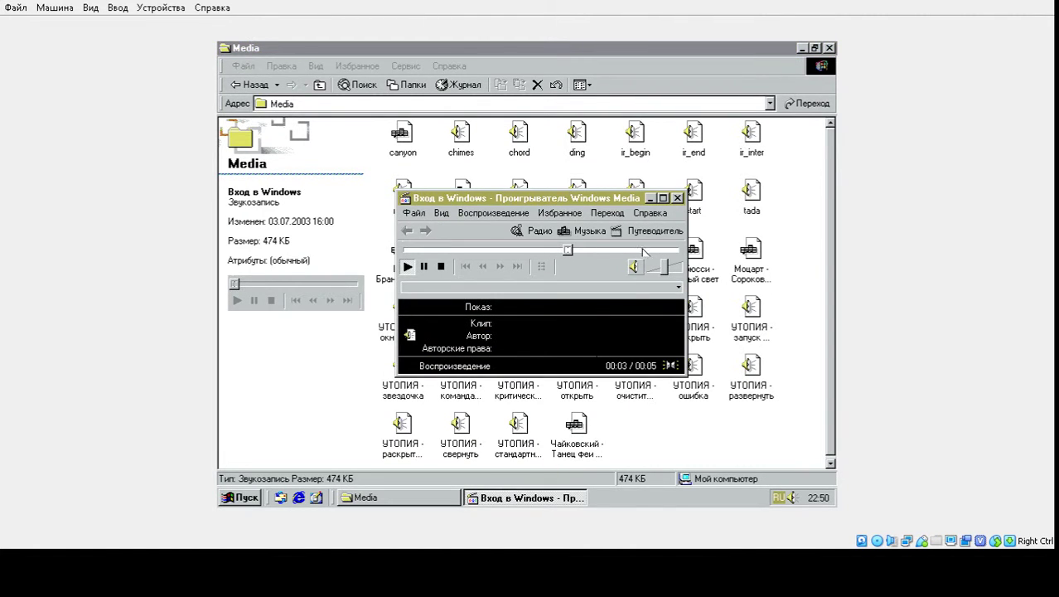
{"action": "left_click", "coordinate": [677, 198]}
Close the Media folder and play the "Звук Microsoft" sound from the desktop, closing the player at the end.
{"action": "left_click", "coordinate": [829, 50]}
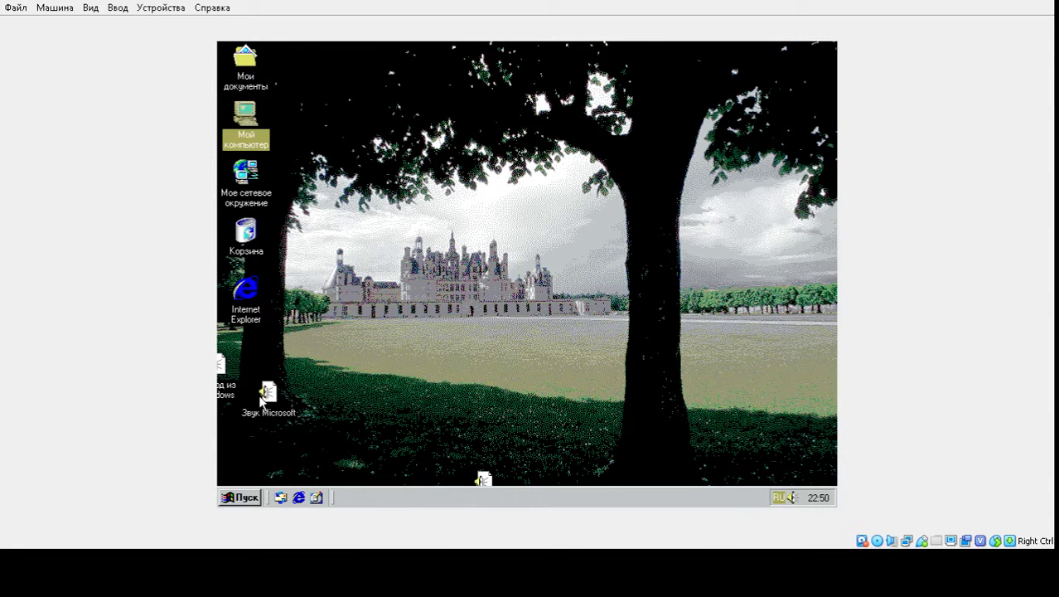
{"action": "double_click", "coordinate": [264, 396]}
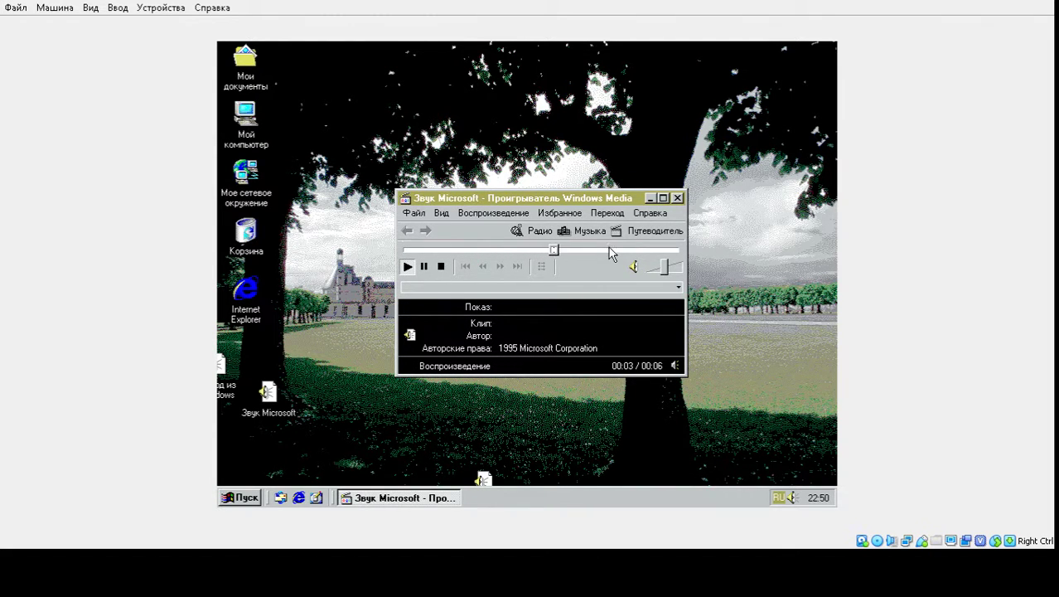
{"action": "left_click", "coordinate": [677, 198]}
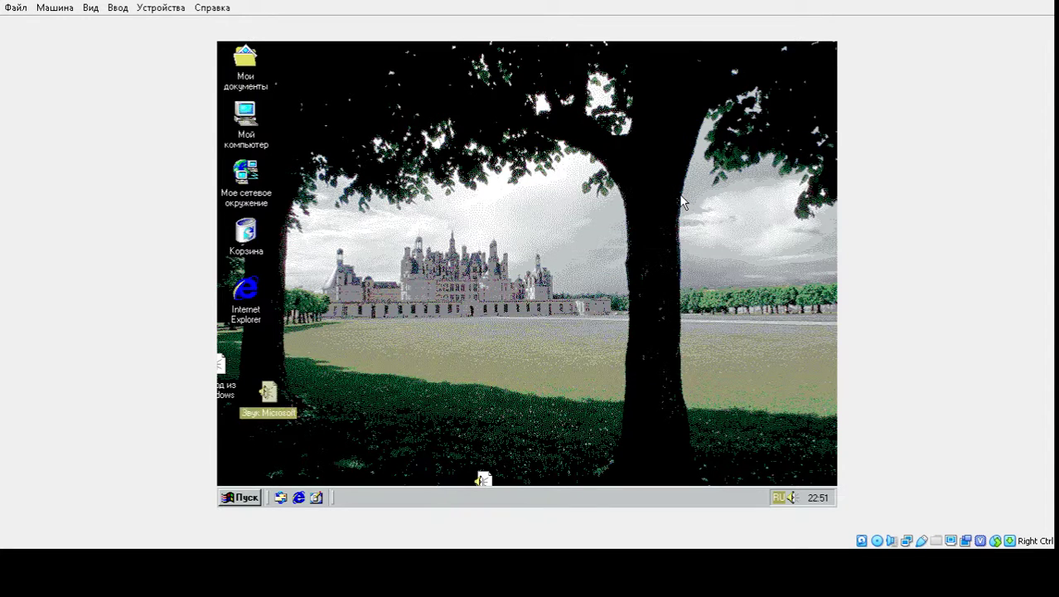
Apply the "Голубые кружева 16" wallpaper to the desktop in the display properties.
{"action": "right_click", "coordinate": [358, 340]}
{"action": "left_click", "coordinate": [420, 469]}
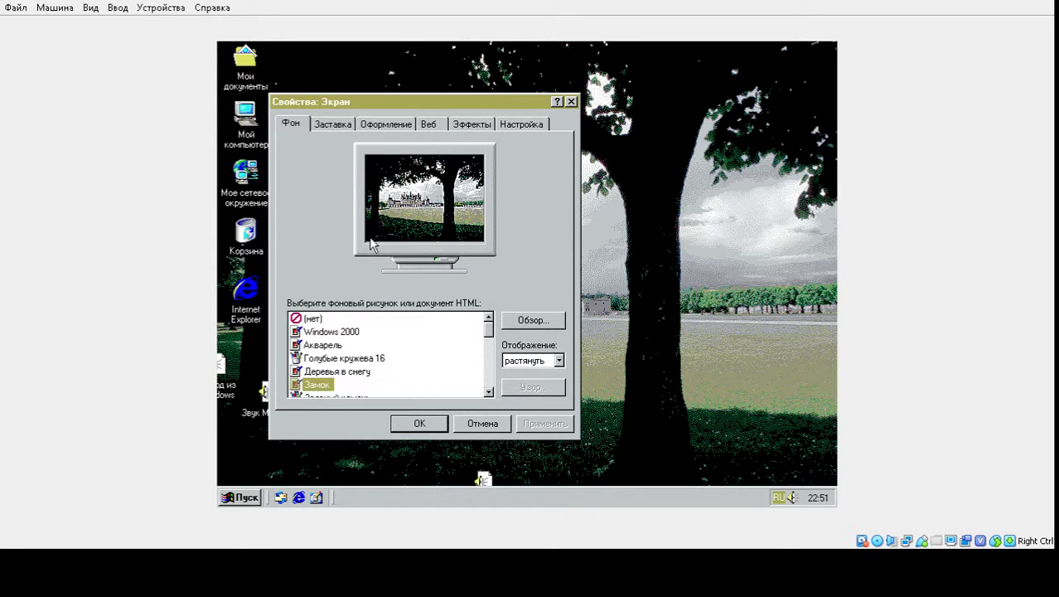
{"action": "left_click", "coordinate": [337, 344]}
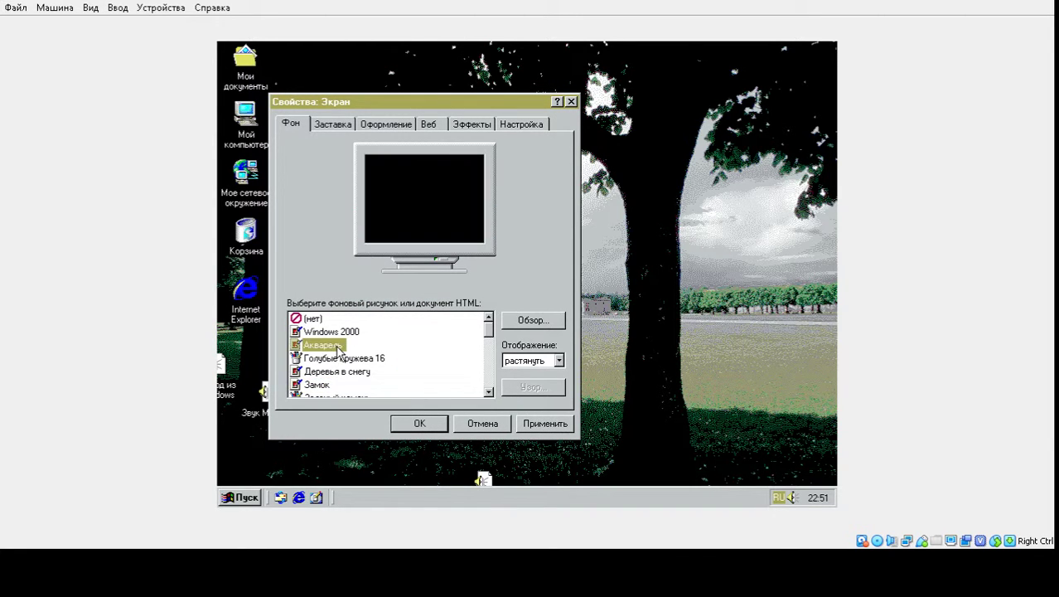
{"action": "left_click", "coordinate": [343, 358]}
{"action": "left_click", "coordinate": [545, 424]}
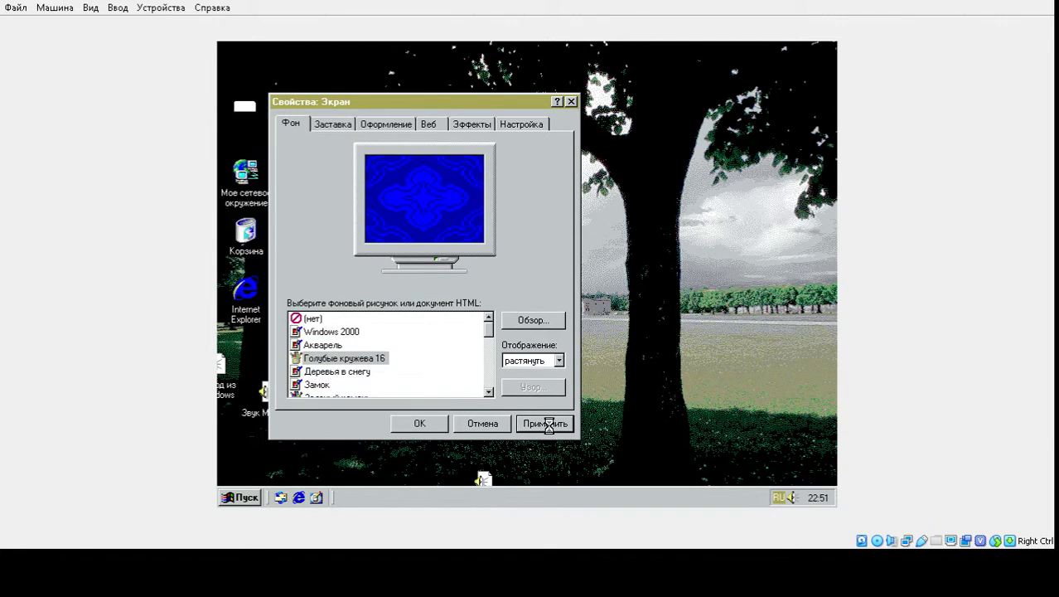
Set the "Голубые кружева 16" wallpaper's display mode to "замостить" and apply it to the desktop.
{"action": "left_click", "coordinate": [530, 361]}
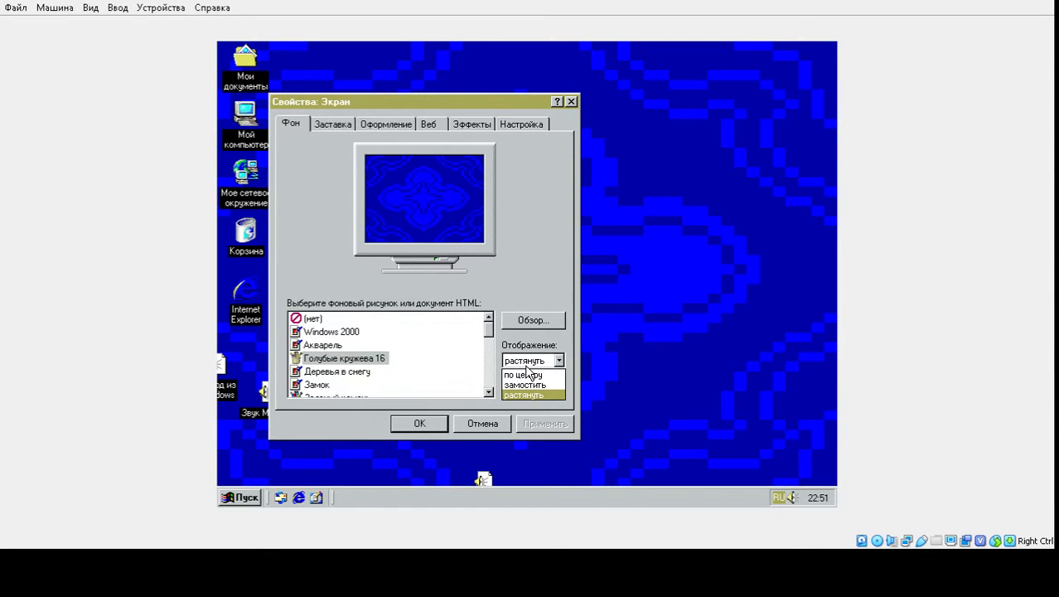
{"action": "left_click", "coordinate": [527, 385]}
{"action": "left_click", "coordinate": [533, 424]}
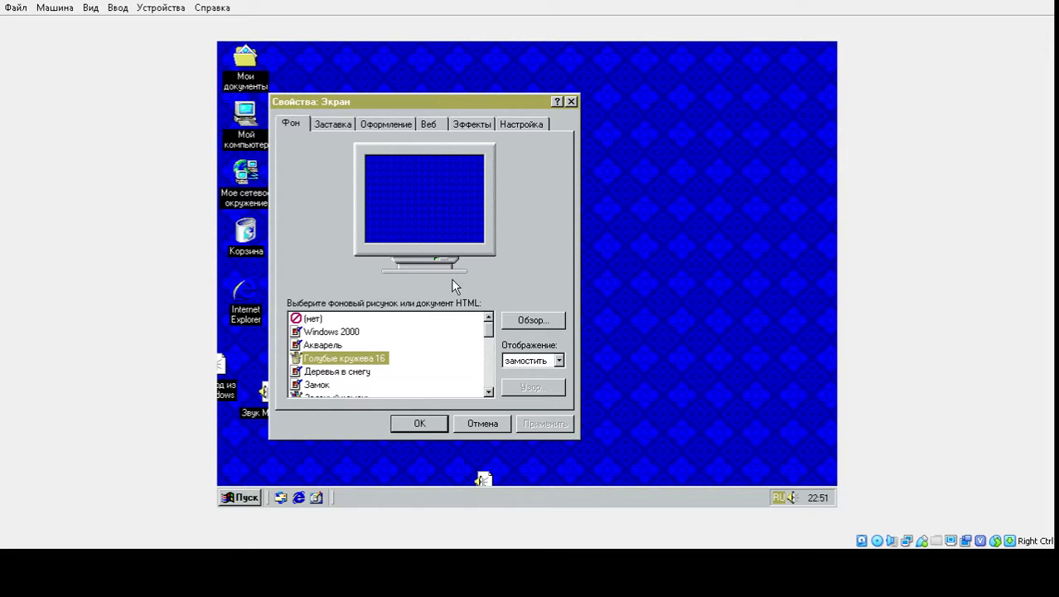
Apply the "Деревья в снегу" wallpaper to the desktop, followed by the "Замок" wallpaper.
{"action": "left_click", "coordinate": [353, 372]}
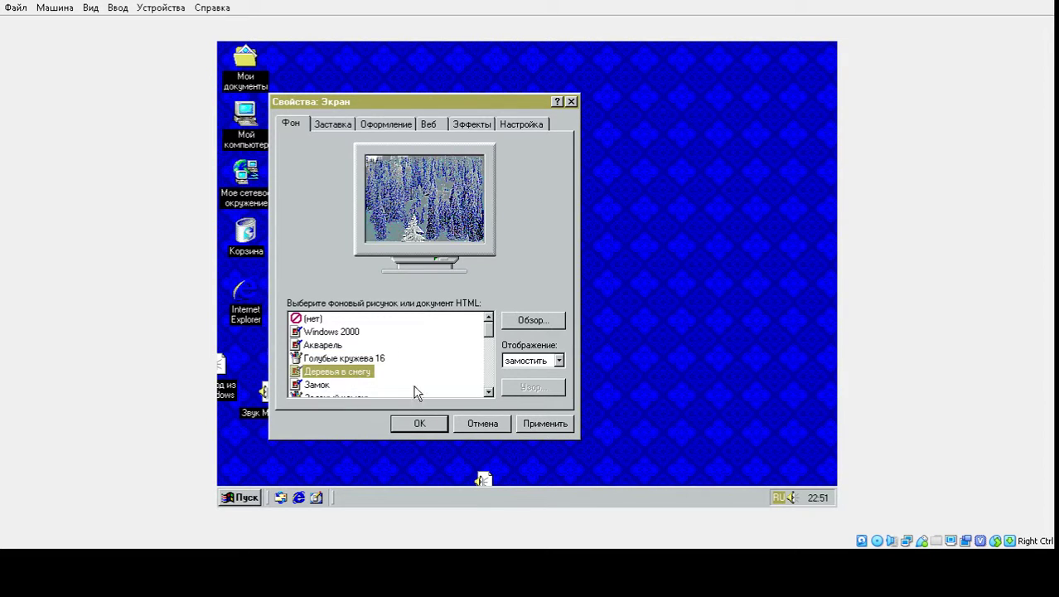
{"action": "left_click", "coordinate": [537, 422]}
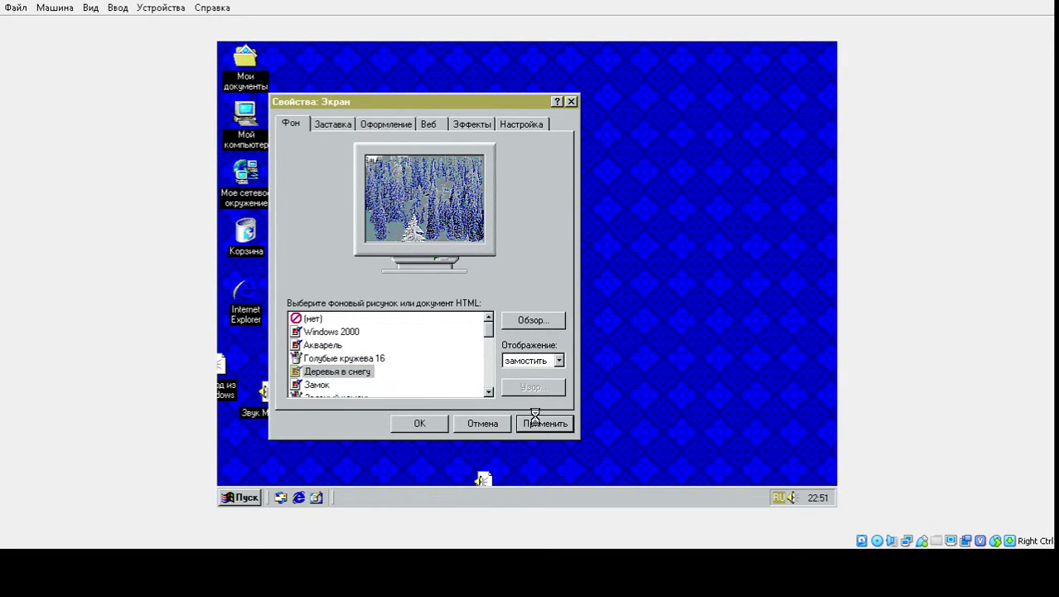
{"action": "left_click", "coordinate": [335, 385]}
{"action": "left_click", "coordinate": [517, 421]}
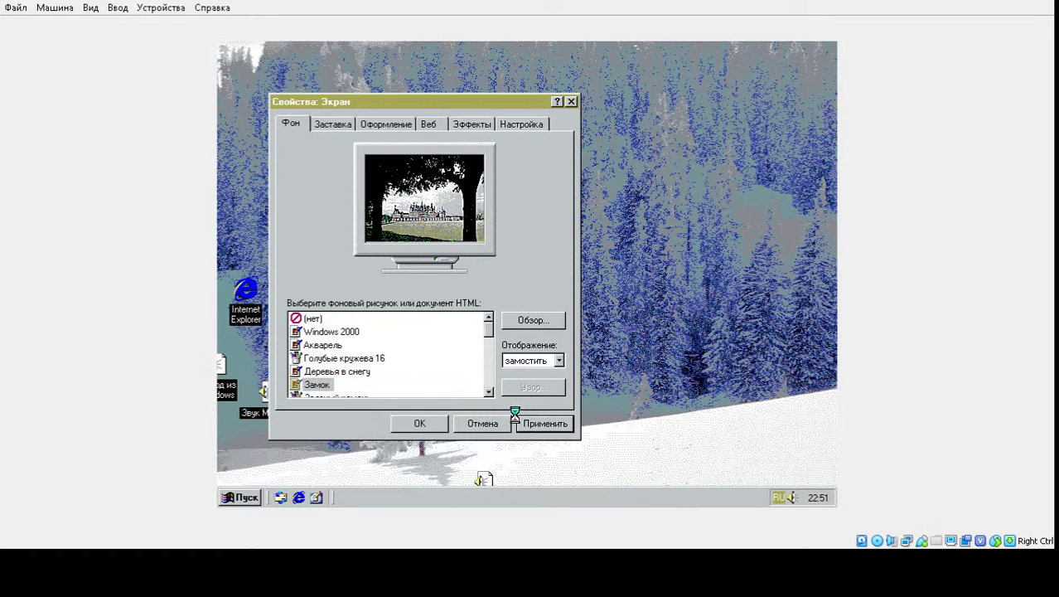
Apply the "Осенние воспоминания" wallpaper to the desktop.
{"action": "scroll", "coordinate": [330, 374], "scroll_direction": "down", "scroll_amount": 1}
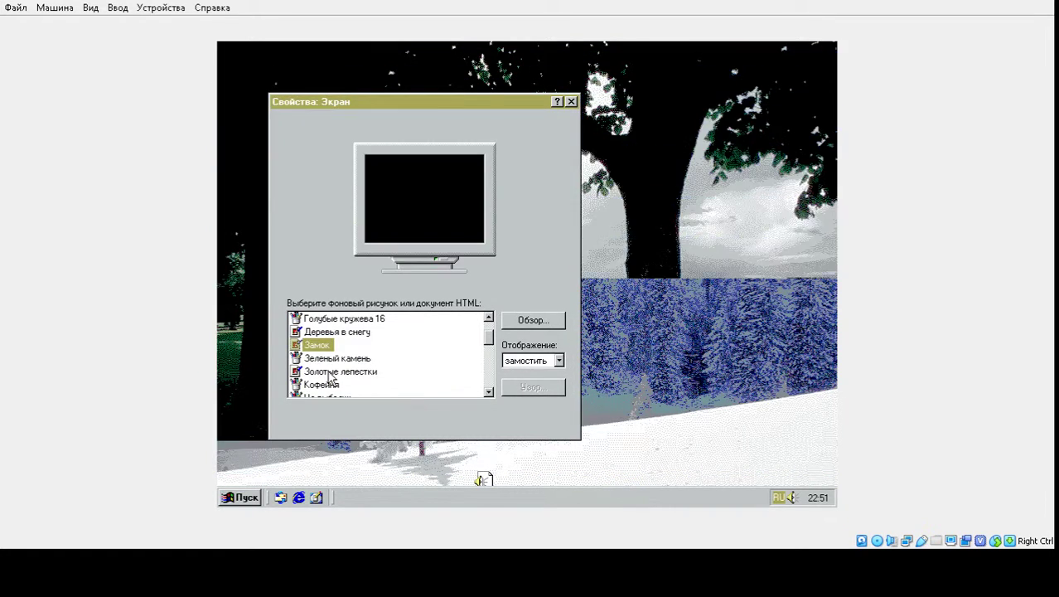
{"action": "scroll", "coordinate": [330, 377], "scroll_direction": "down", "scroll_amount": 2}
{"action": "left_click", "coordinate": [331, 373]}
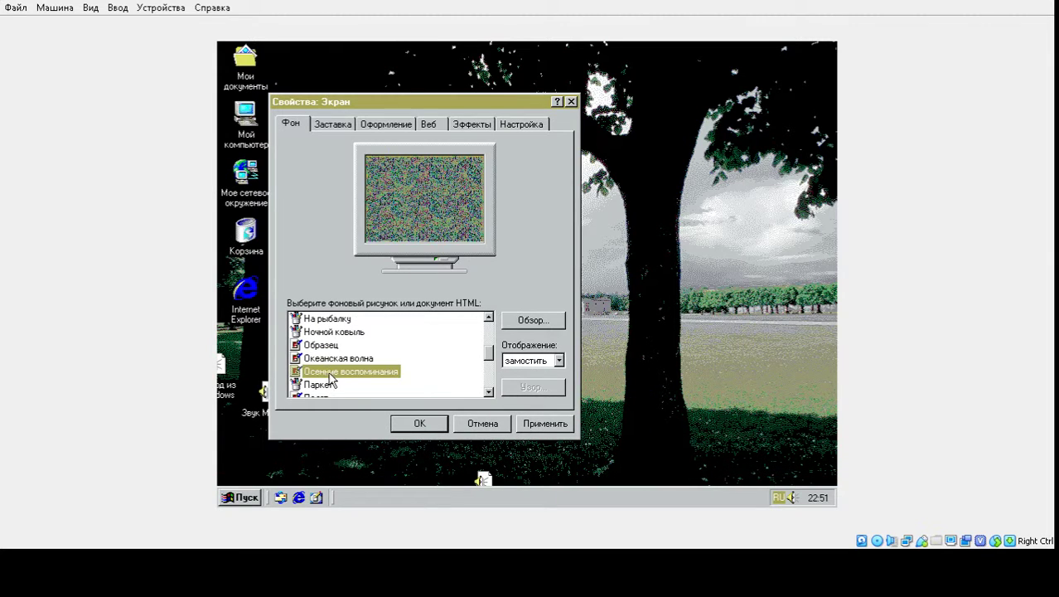
{"action": "left_click", "coordinate": [553, 424]}
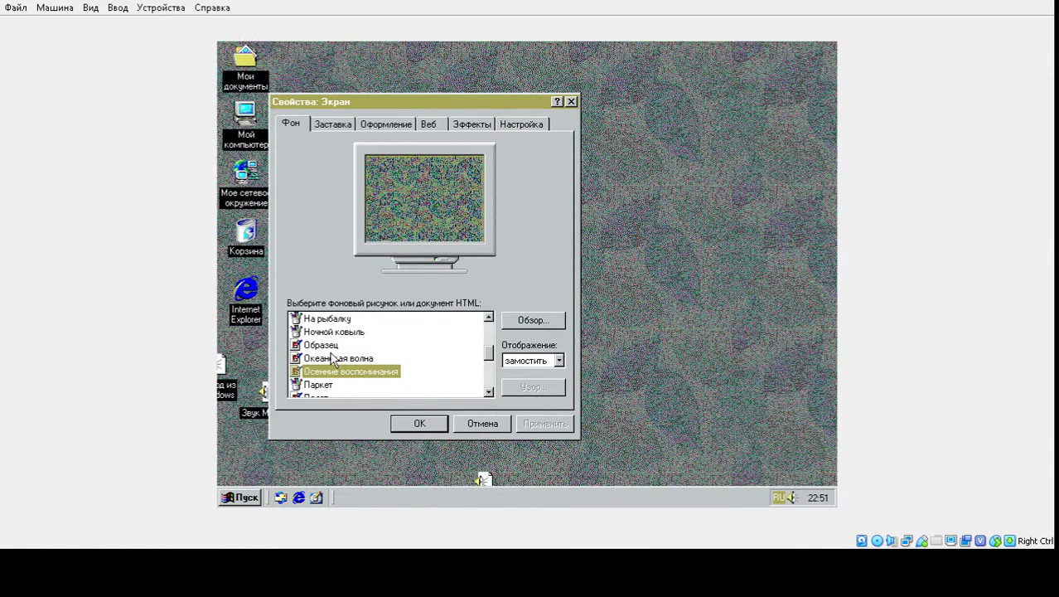
Apply the "Полет" wallpaper to the desktop, followed by the "Пузыри" wallpaper.
{"action": "scroll", "coordinate": [326, 358], "scroll_direction": "down", "scroll_amount": 1}
{"action": "left_click", "coordinate": [330, 358]}
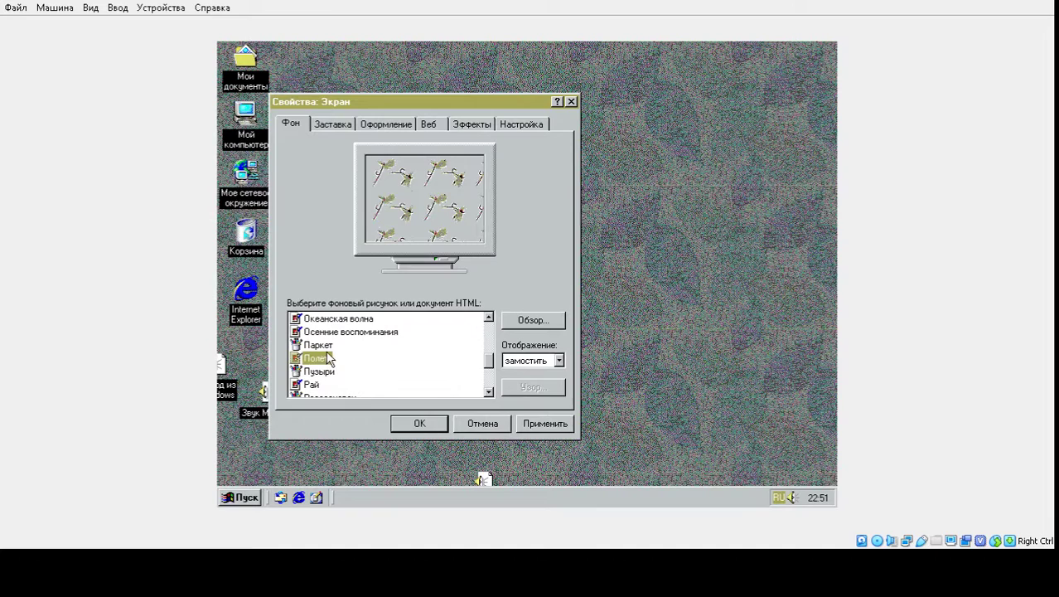
{"action": "left_click", "coordinate": [554, 424]}
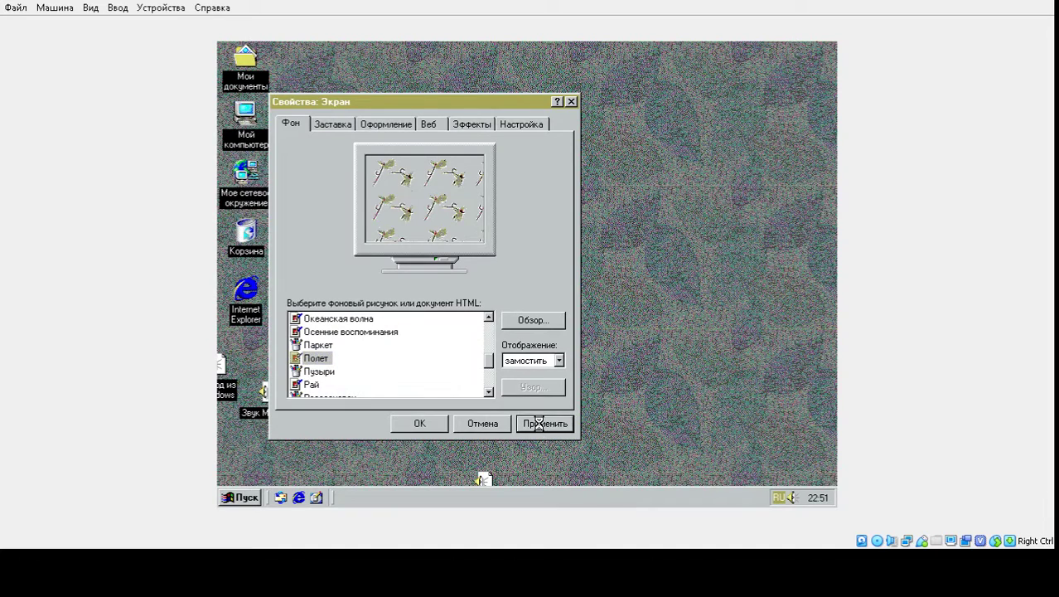
{"action": "left_click", "coordinate": [319, 371]}
{"action": "left_click", "coordinate": [544, 423]}
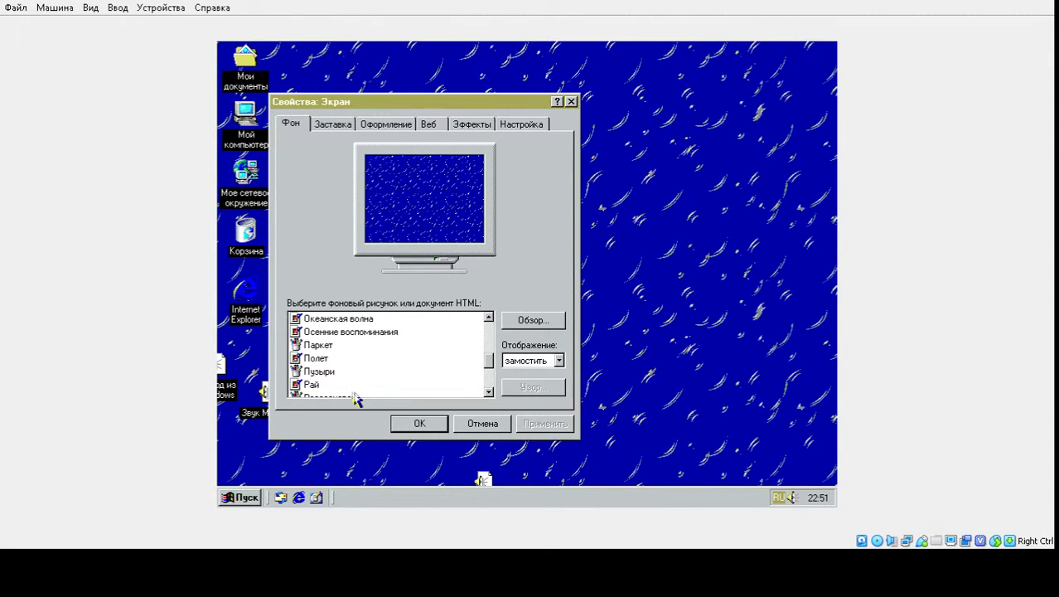
Apply the "Рай" wallpaper to the desktop and close the display properties.
{"action": "left_click", "coordinate": [322, 385]}
{"action": "left_click", "coordinate": [541, 424]}
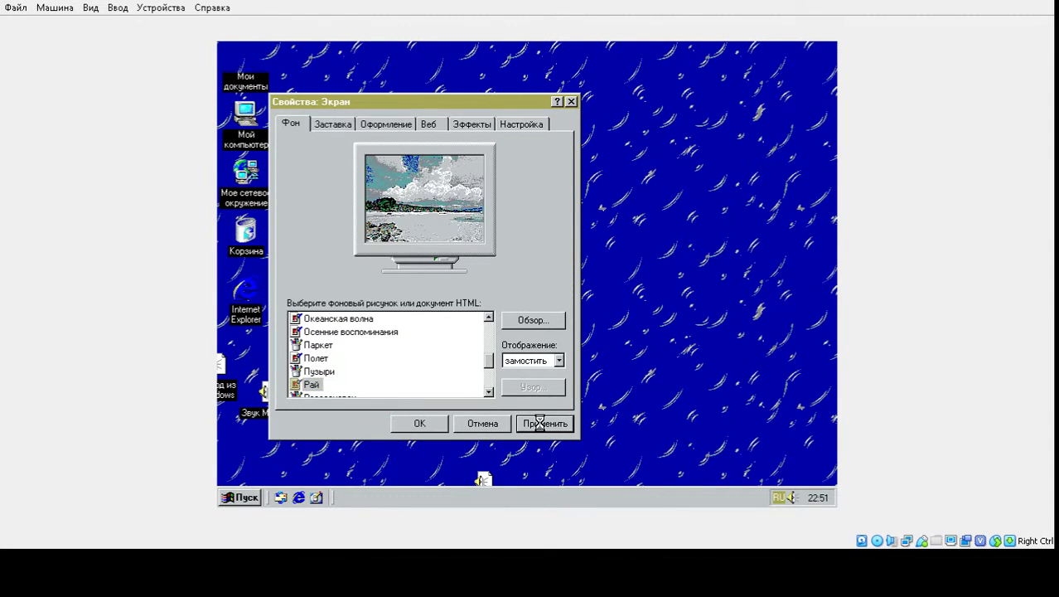
{"action": "left_click", "coordinate": [419, 425]}
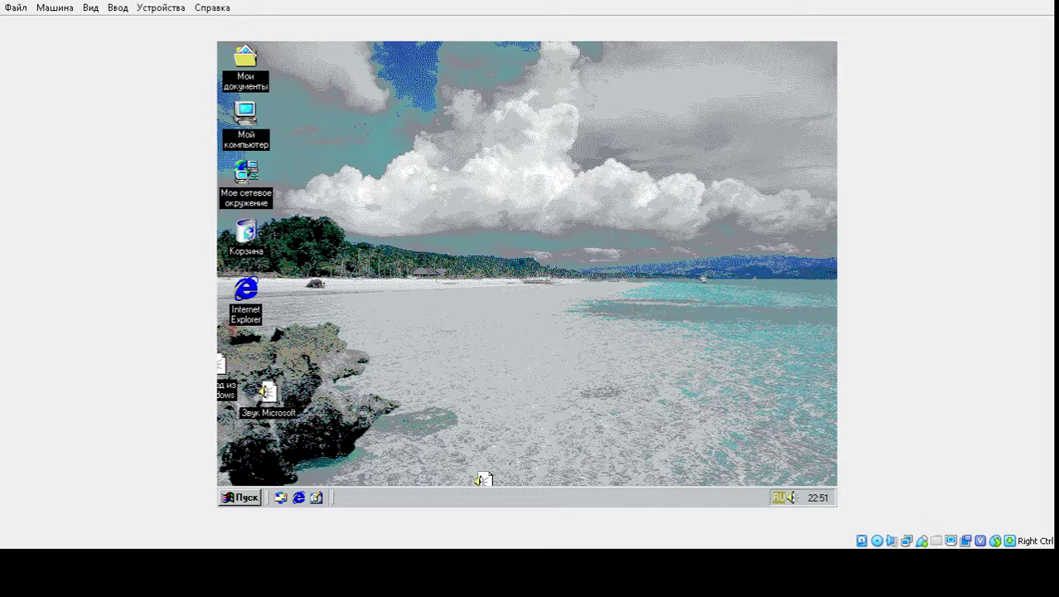
Open "Мой компьютер", examine the general properties of "Локальный диск (C:)", and close them.
{"action": "double_click", "coordinate": [246, 116]}
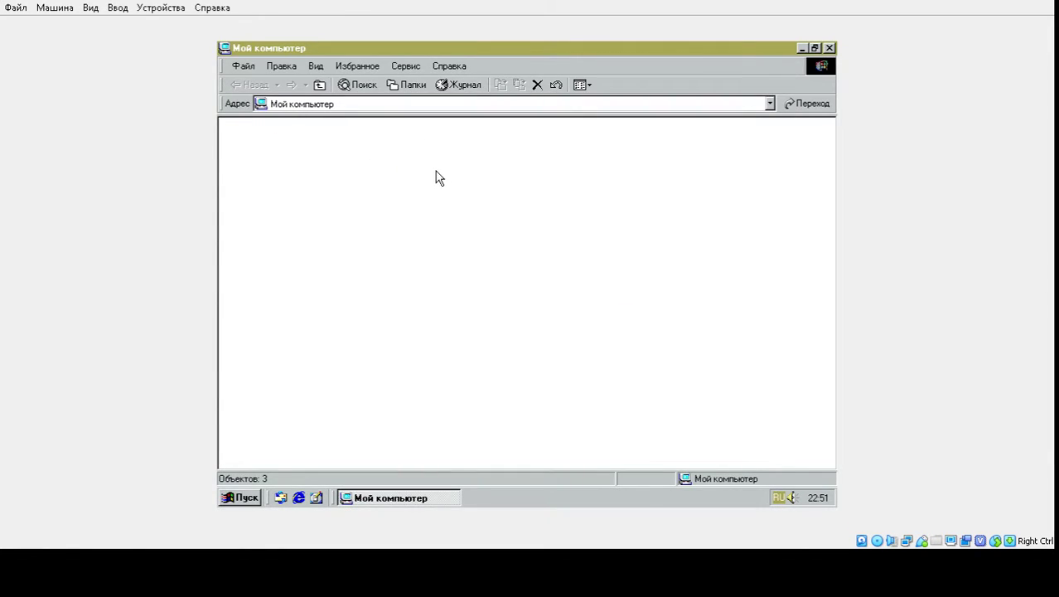
{"action": "right_click", "coordinate": [414, 145]}
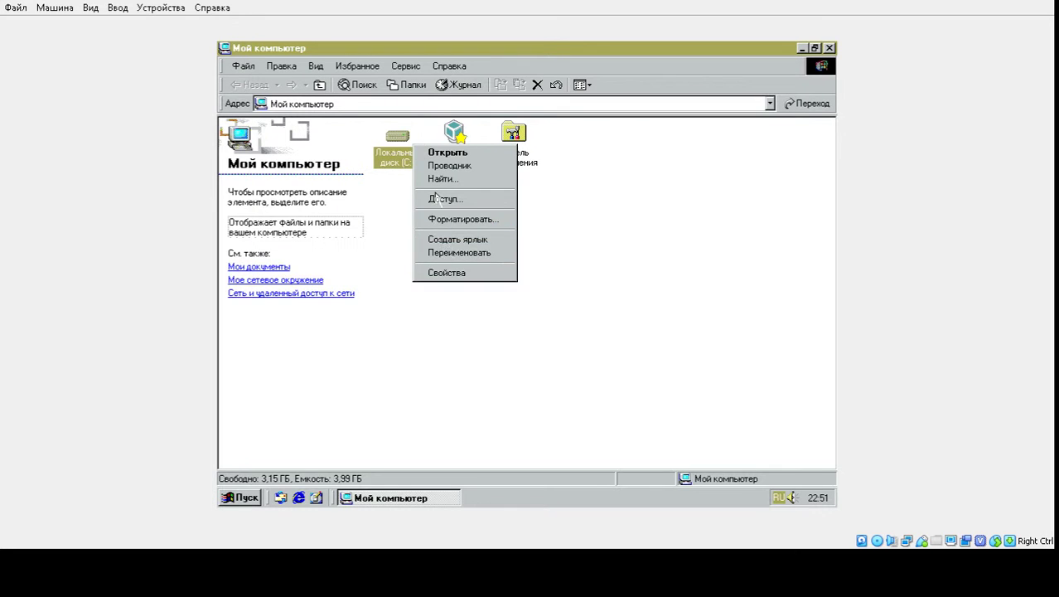
{"action": "left_click", "coordinate": [456, 274]}
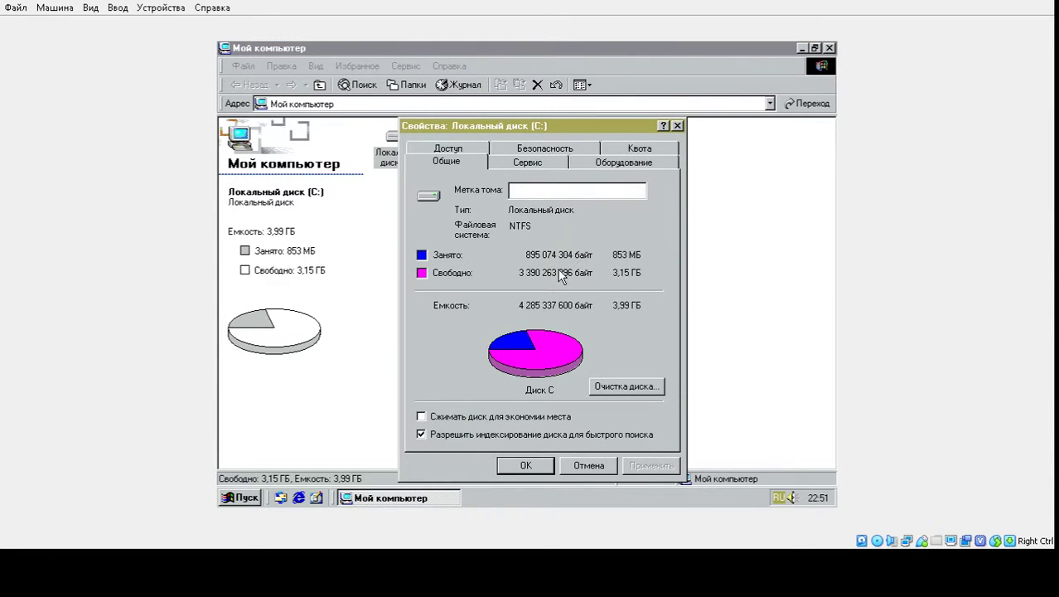
{"action": "left_click", "coordinate": [567, 466]}
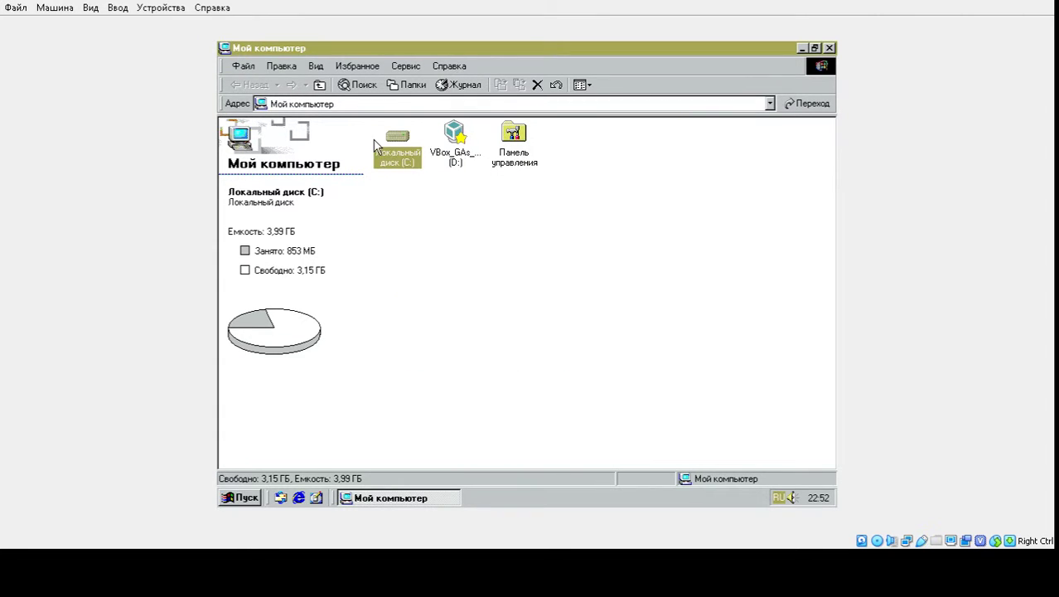
Try to format the C: drive with the NTFS file system and 4096-byte clusters, dismissing the final message.
{"action": "right_click", "coordinate": [375, 145]}
{"action": "left_click", "coordinate": [409, 154]}
{"action": "right_click", "coordinate": [411, 133]}
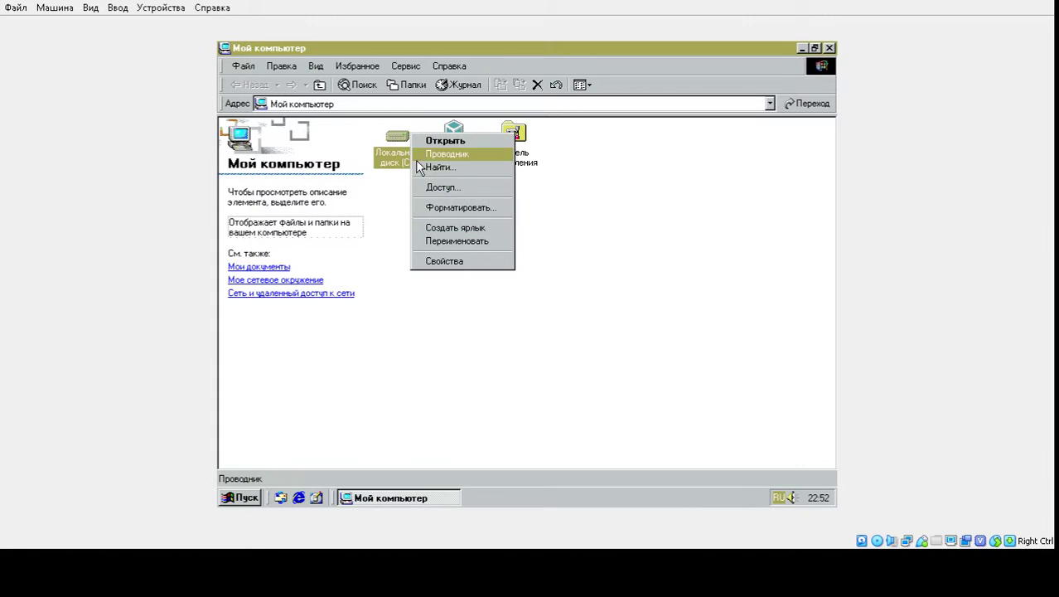
{"action": "left_click", "coordinate": [436, 207]}
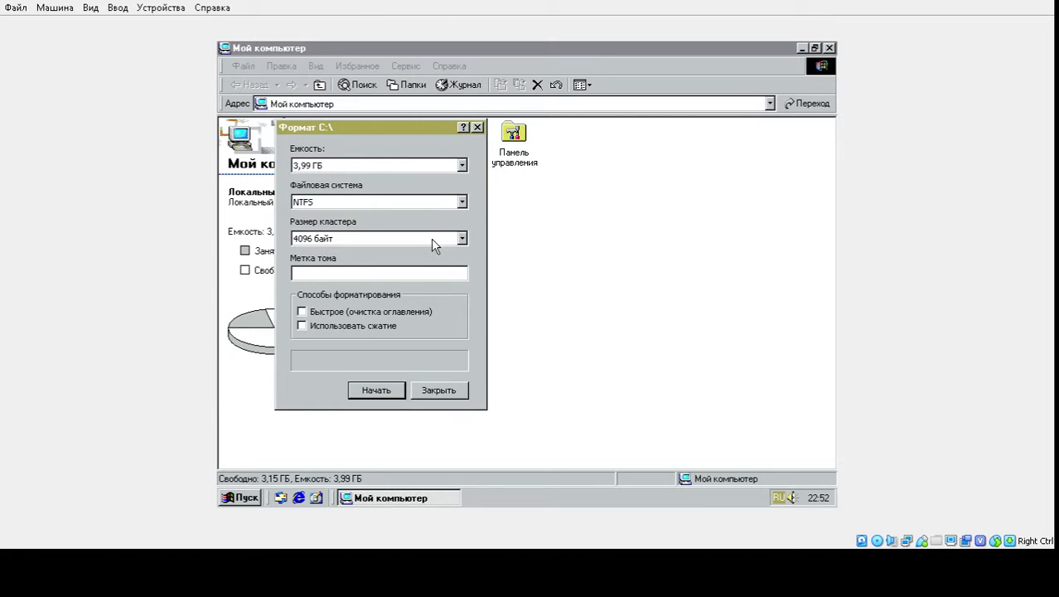
{"action": "left_click", "coordinate": [377, 388]}
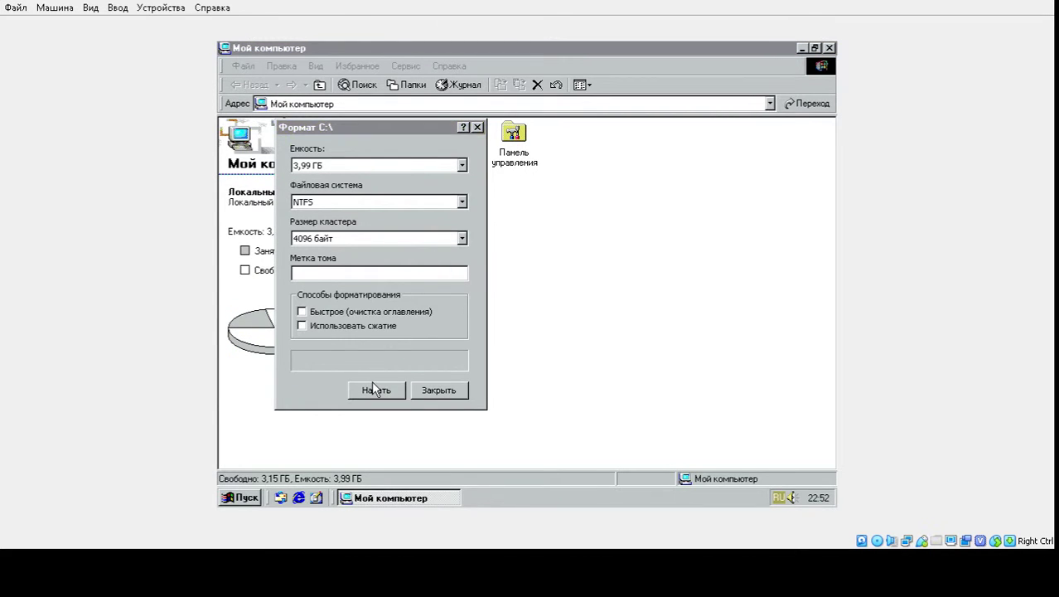
{"action": "left_click", "coordinate": [469, 315]}
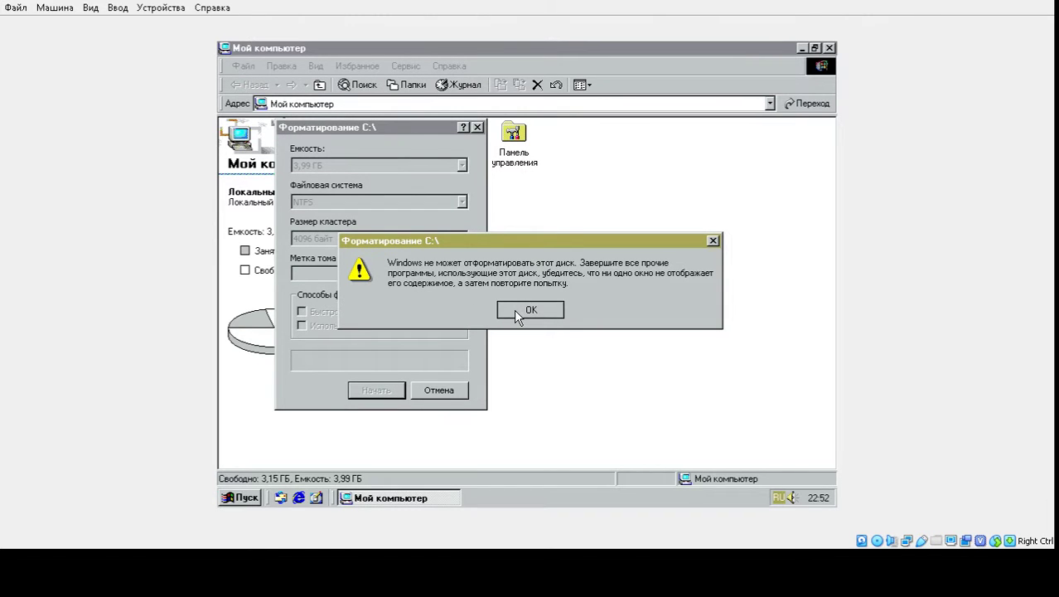
{"action": "left_click", "coordinate": [514, 310]}
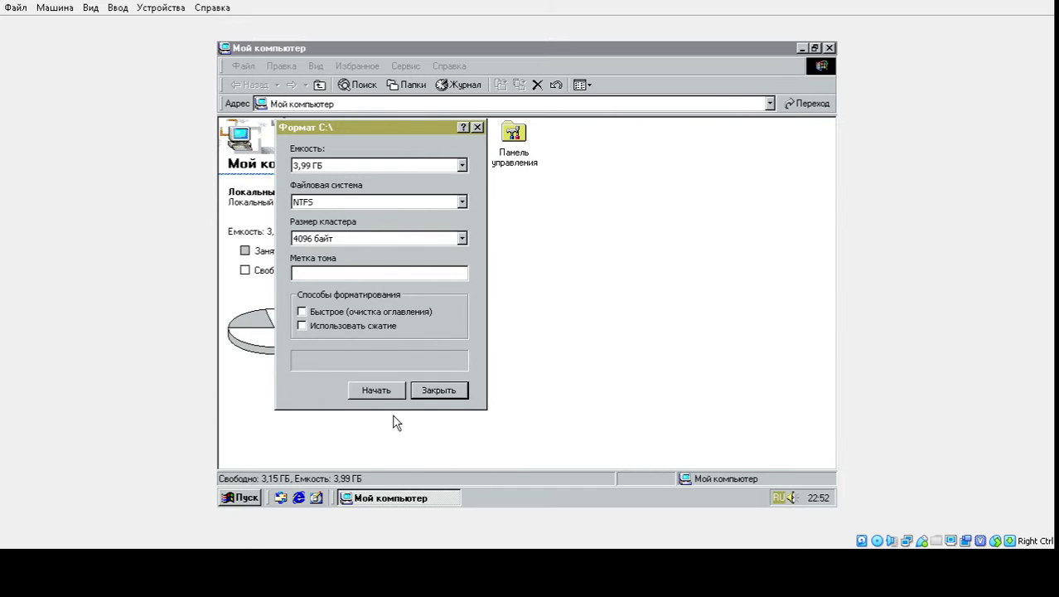
Open the Windows Task Manager, move its window aside from the format dialog, and show the running processes.
{"action": "right_click", "coordinate": [469, 490]}
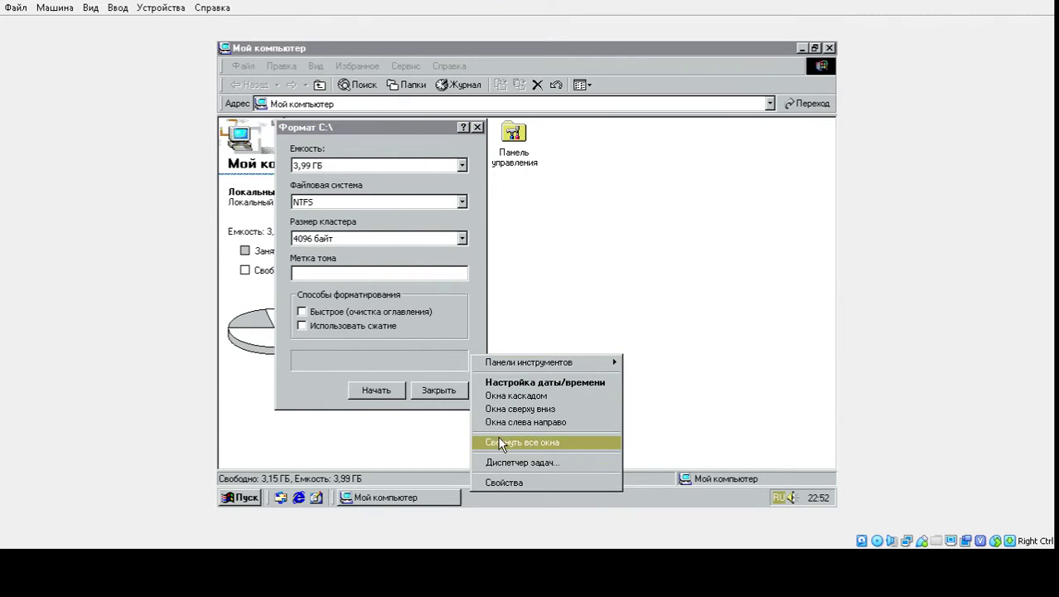
{"action": "left_click", "coordinate": [507, 462]}
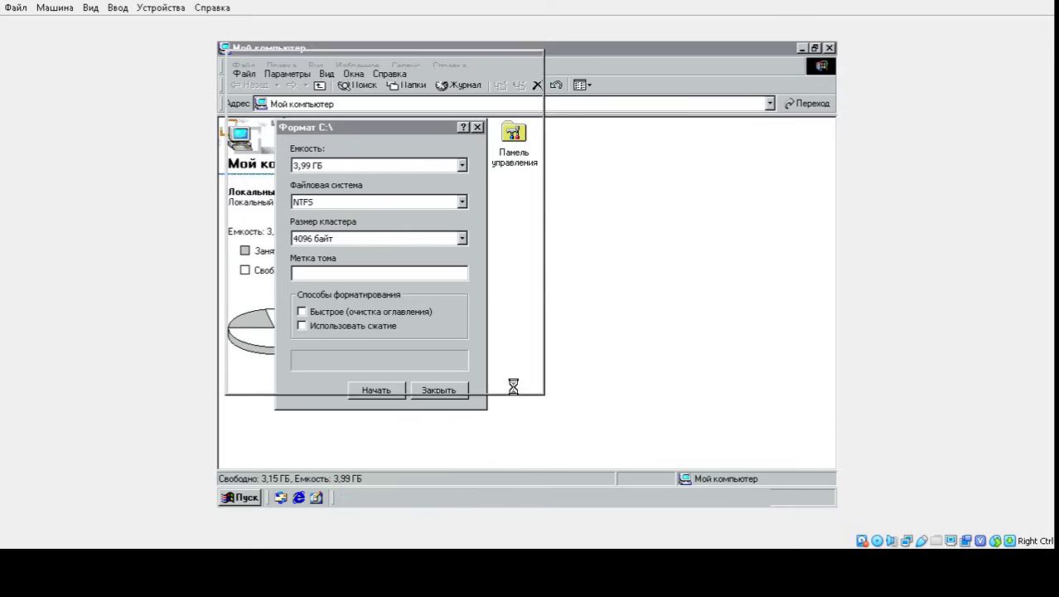
{"action": "left_click_drag", "start_coordinate": [384, 59], "coordinate": [585, 85]}
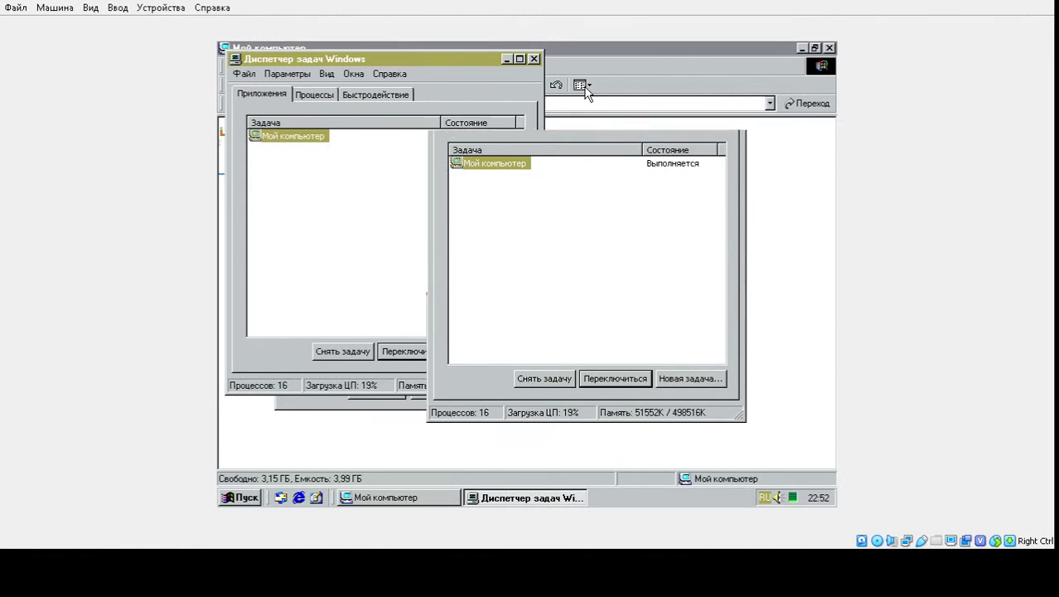
{"action": "double_click", "coordinate": [498, 124]}
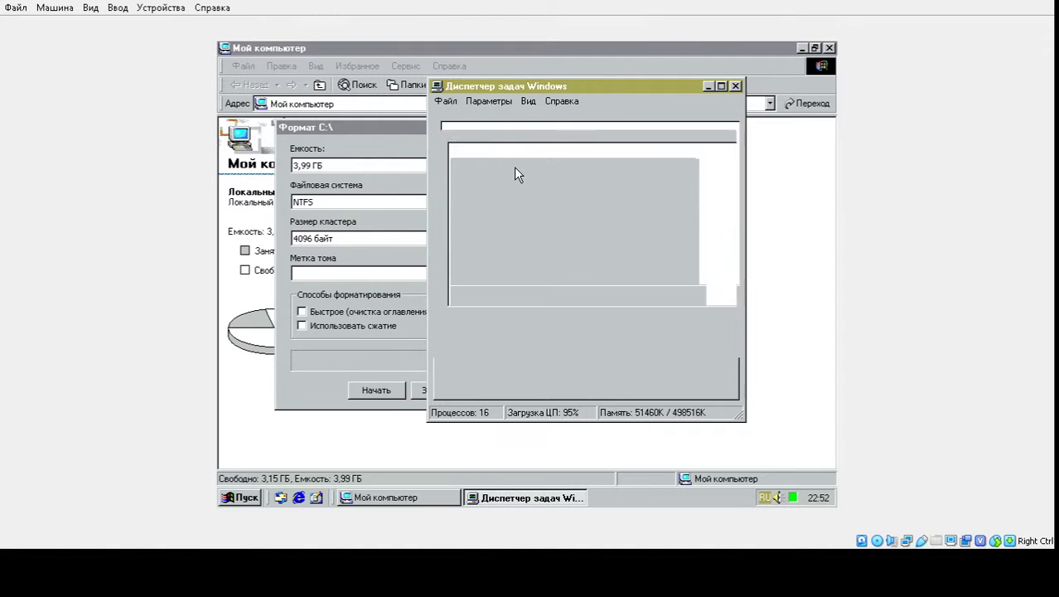
{"action": "double_click", "coordinate": [514, 166]}
Try to end the winlogon.exe process in the Task Manager and dismiss the message.
{"action": "left_click", "coordinate": [480, 196]}
{"action": "left_click", "coordinate": [480, 207]}
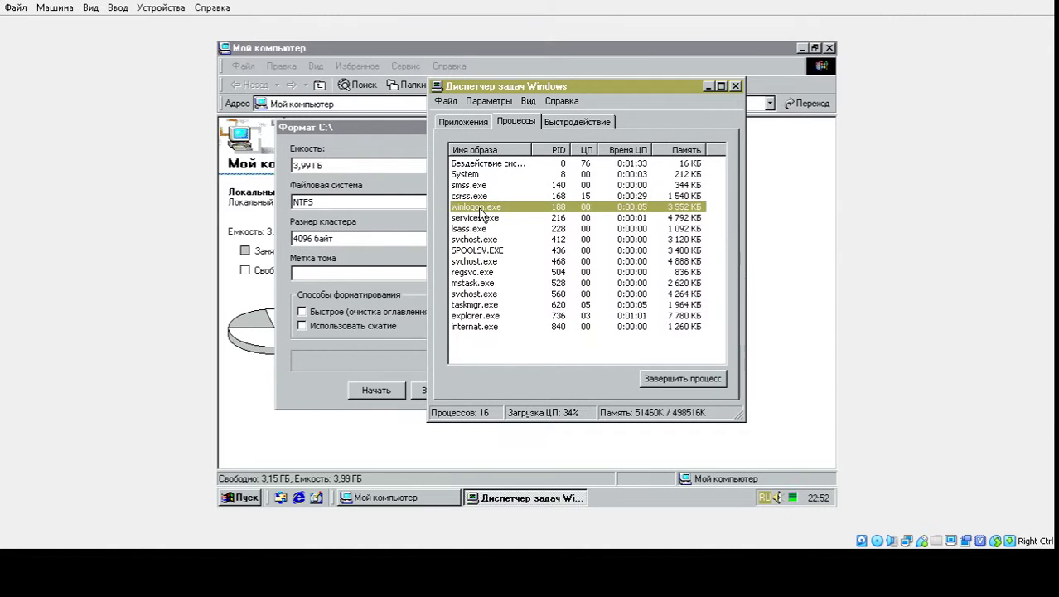
{"action": "right_click", "coordinate": [479, 208]}
{"action": "left_click", "coordinate": [501, 217]}
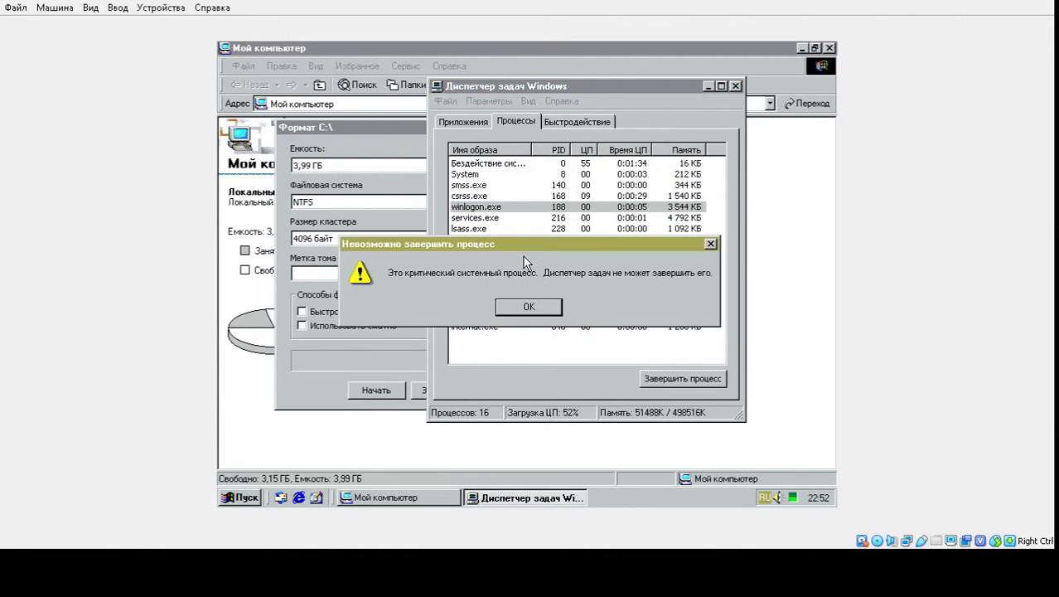
{"action": "left_click", "coordinate": [531, 307]}
Start formatting C: again, close the Task Manager, confirm the data-loss warning, and dismiss the final message.
{"action": "left_click", "coordinate": [377, 389]}
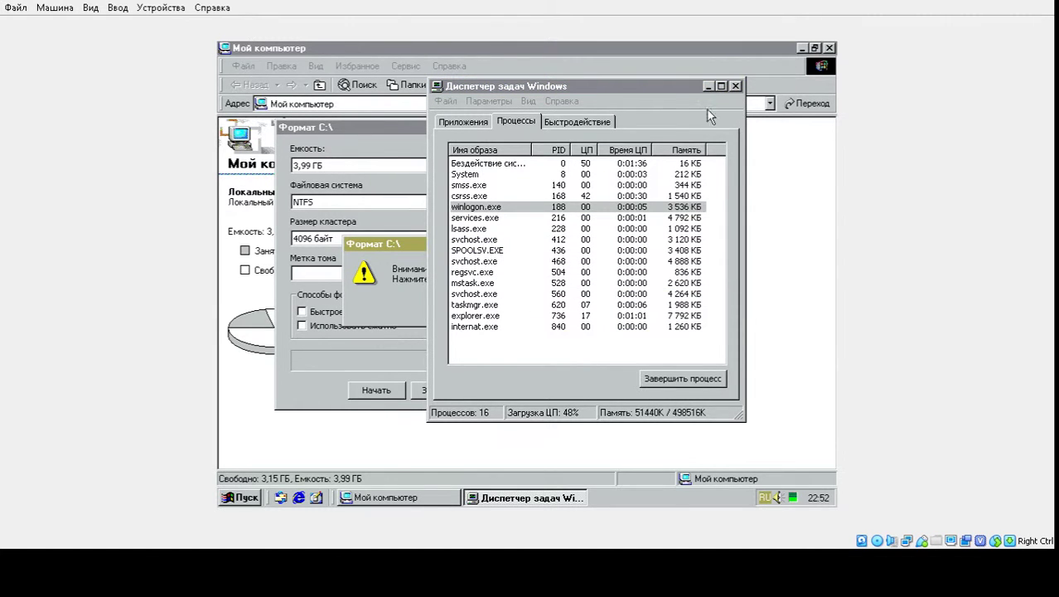
{"action": "left_click", "coordinate": [735, 85]}
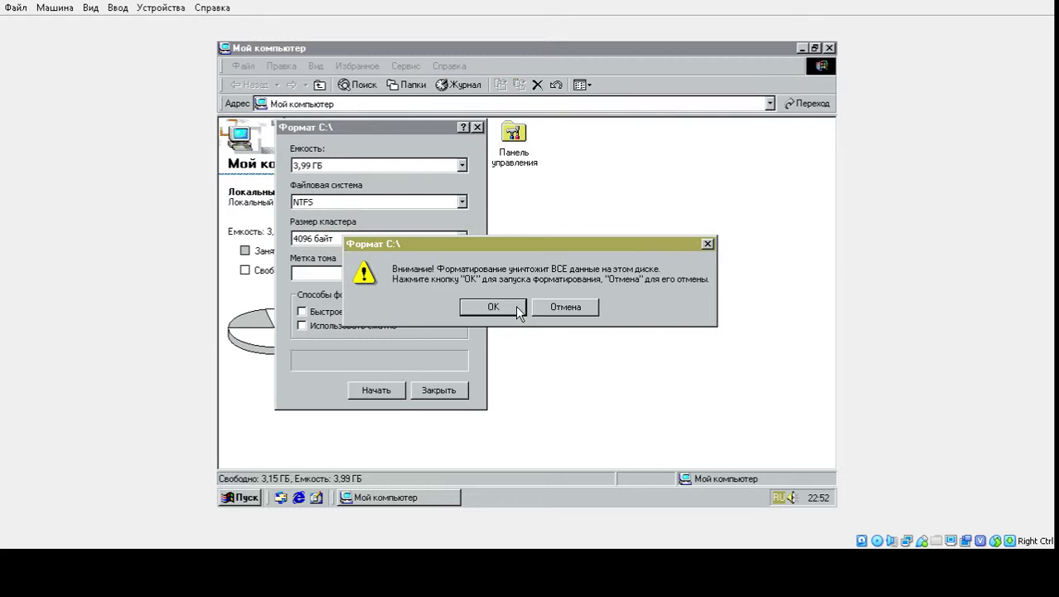
{"action": "left_click", "coordinate": [510, 311]}
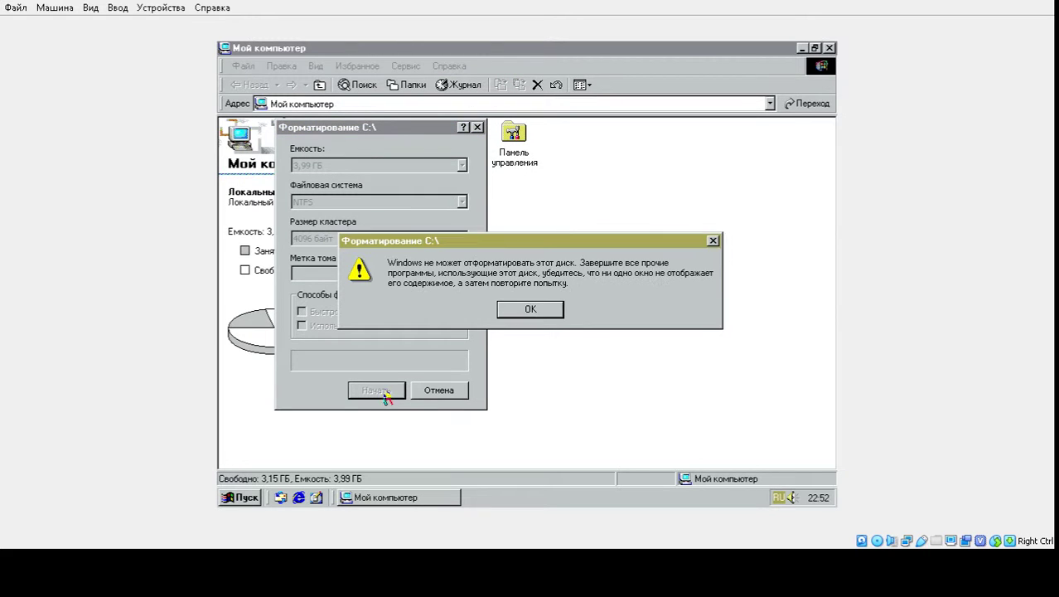
{"action": "left_click", "coordinate": [526, 311]}
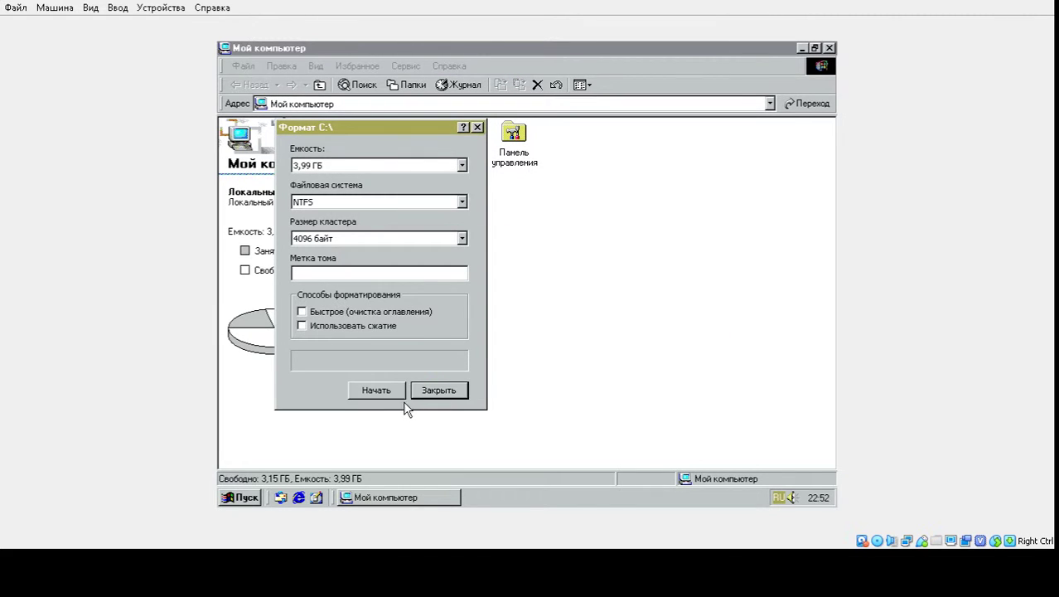
Try once more to format the C: drive, dismiss the message, and close the format dialog.
{"action": "left_click", "coordinate": [400, 396]}
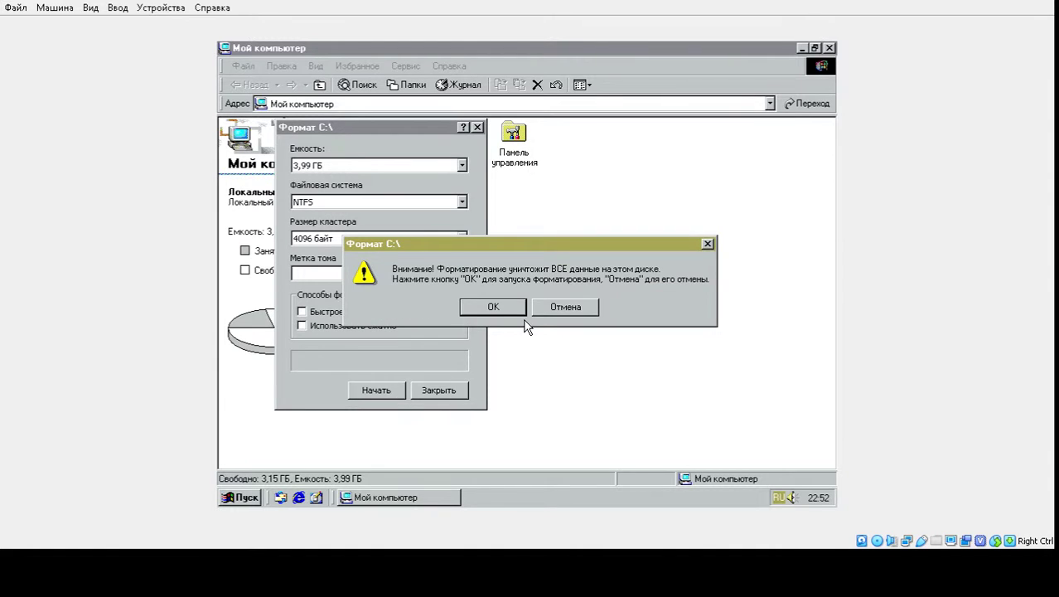
{"action": "left_click", "coordinate": [513, 312]}
{"action": "left_click", "coordinate": [524, 312]}
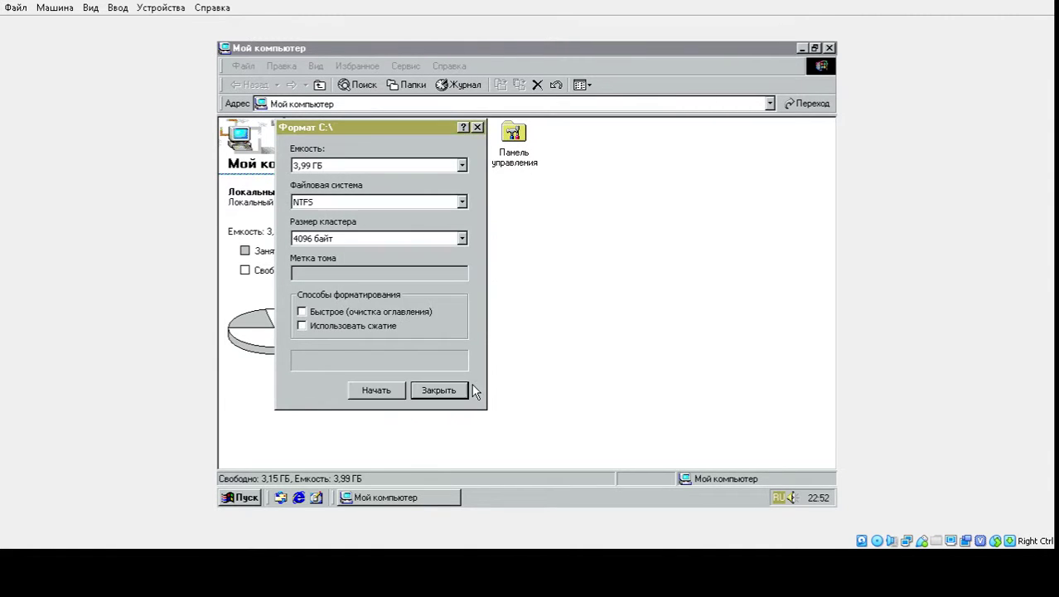
{"action": "left_click", "coordinate": [460, 391]}
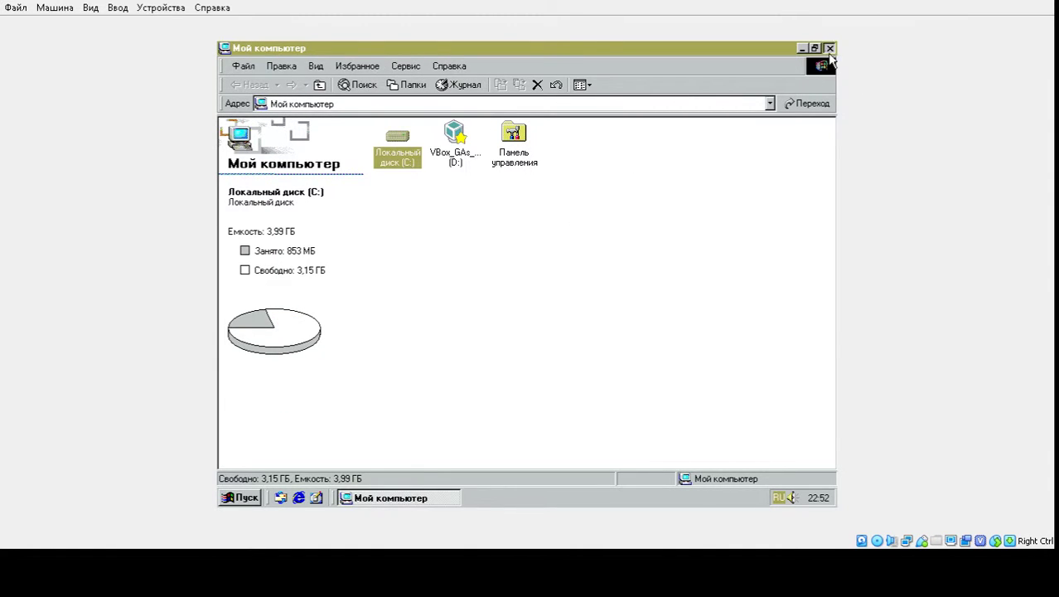
Close My Computer, then move the "Выход из Windows" sound file beside the Internet Explorer shortcut and play it twice, closing the player each time.
{"action": "left_click", "coordinate": [830, 48]}
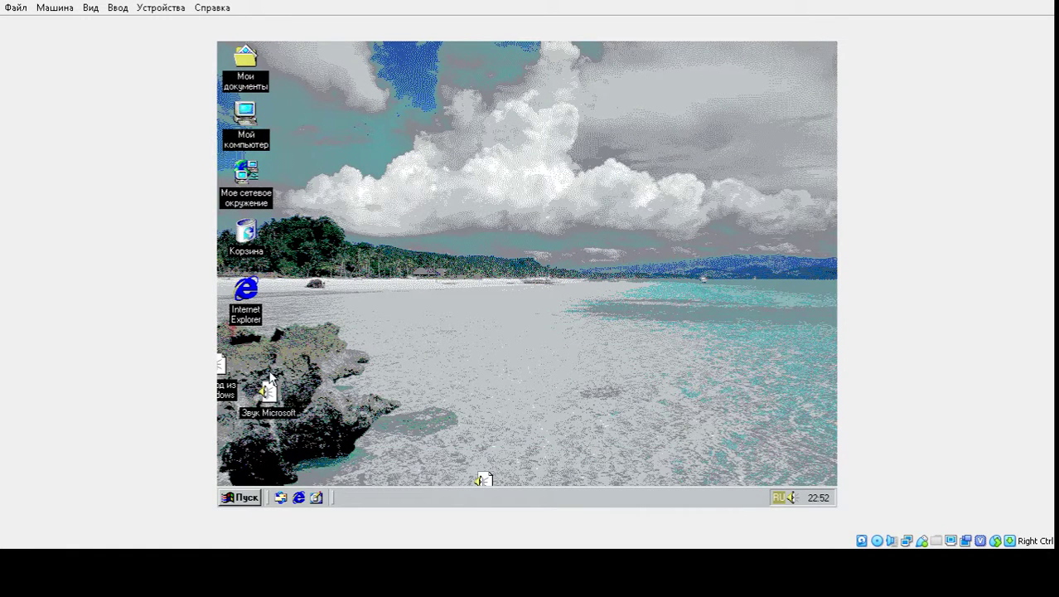
{"action": "left_click_drag", "start_coordinate": [222, 377], "coordinate": [322, 290]}
{"action": "double_click", "coordinate": [320, 290]}
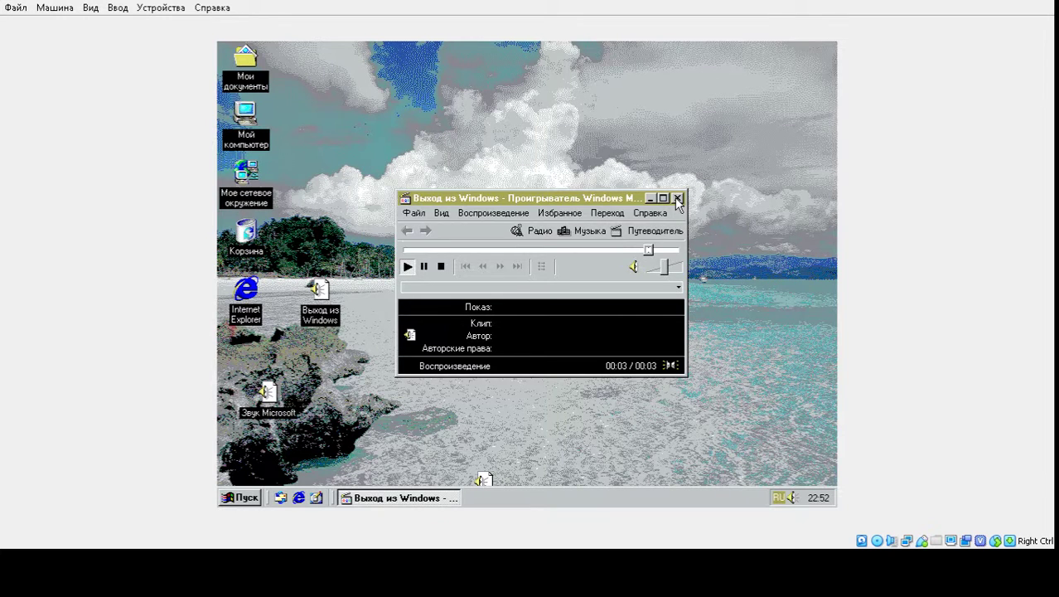
{"action": "left_click", "coordinate": [677, 199]}
{"action": "double_click", "coordinate": [323, 303]}
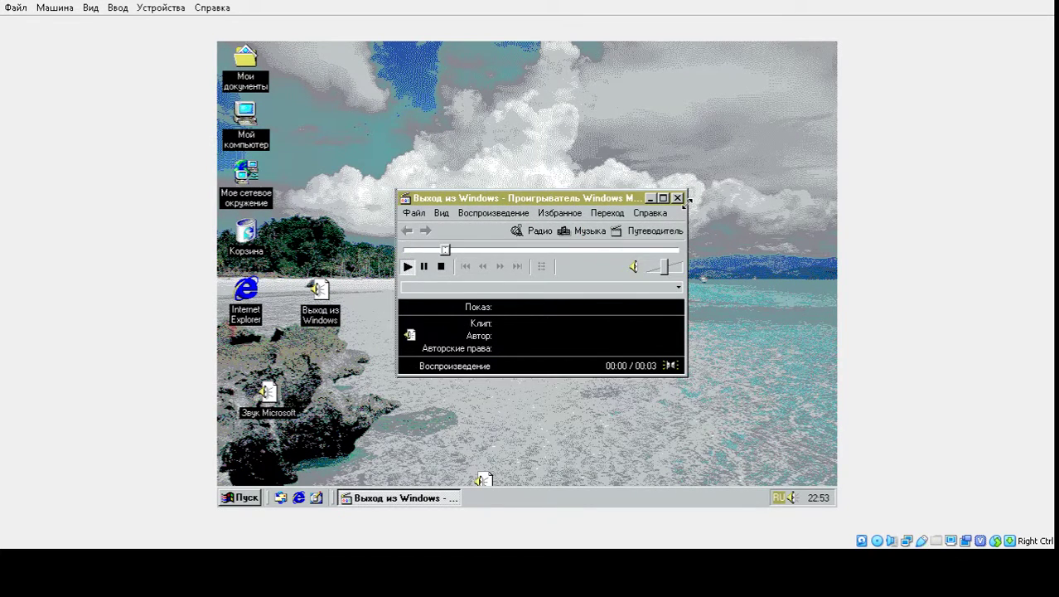
{"action": "left_click", "coordinate": [678, 198]}
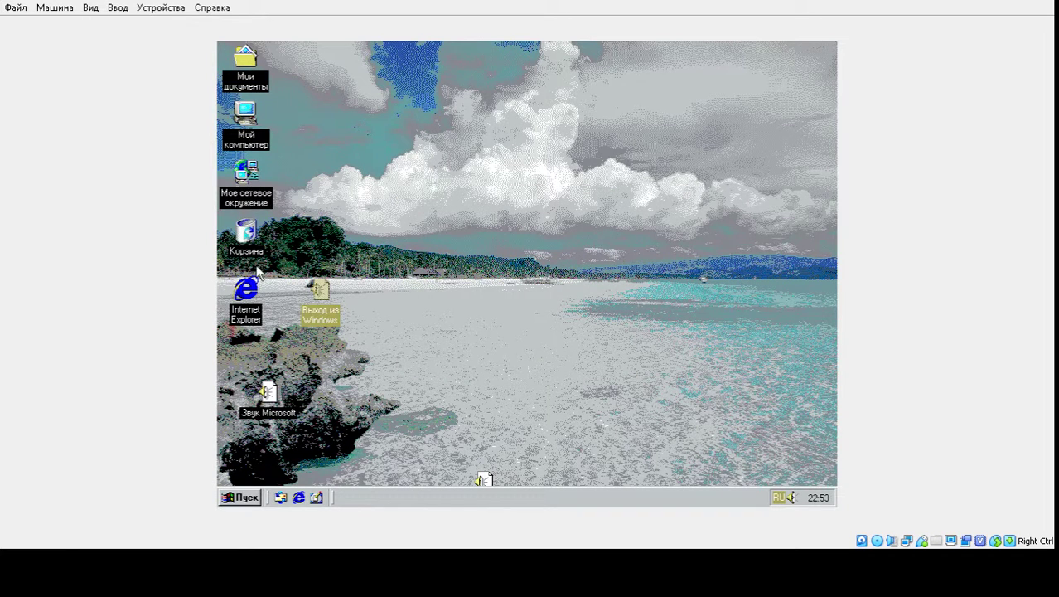
View the contents of the "Мои рисунки" folder inside "Мои документы" and close the window.
{"action": "double_click", "coordinate": [246, 59]}
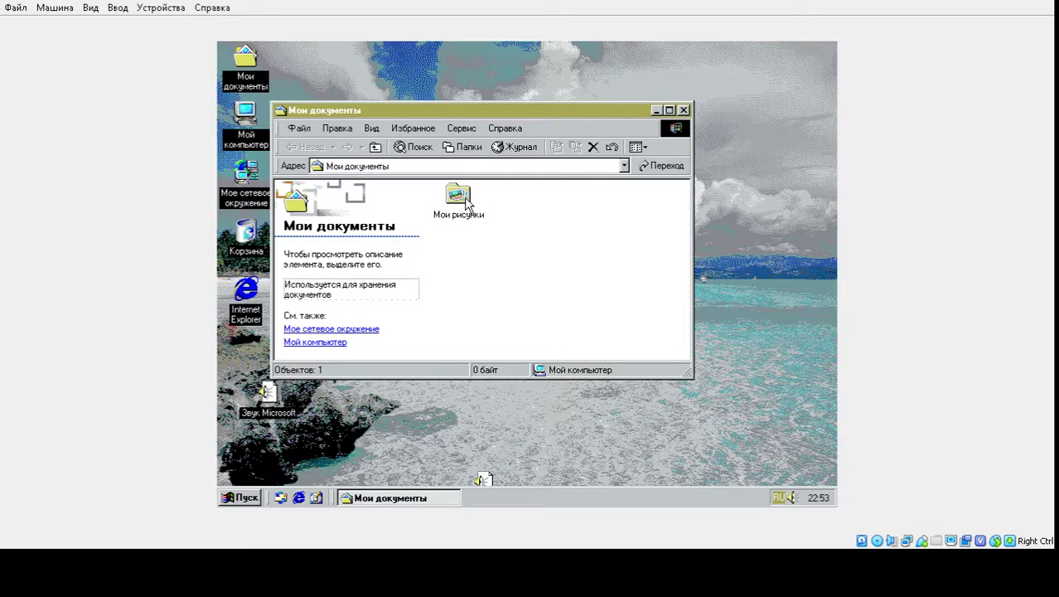
{"action": "double_click", "coordinate": [458, 196]}
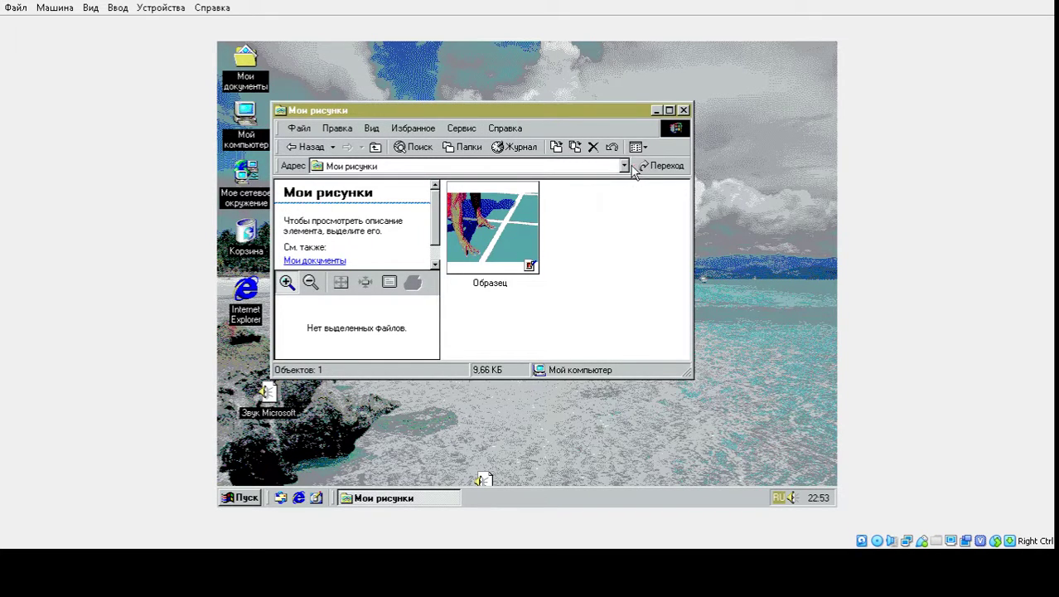
{"action": "left_click", "coordinate": [683, 111]}
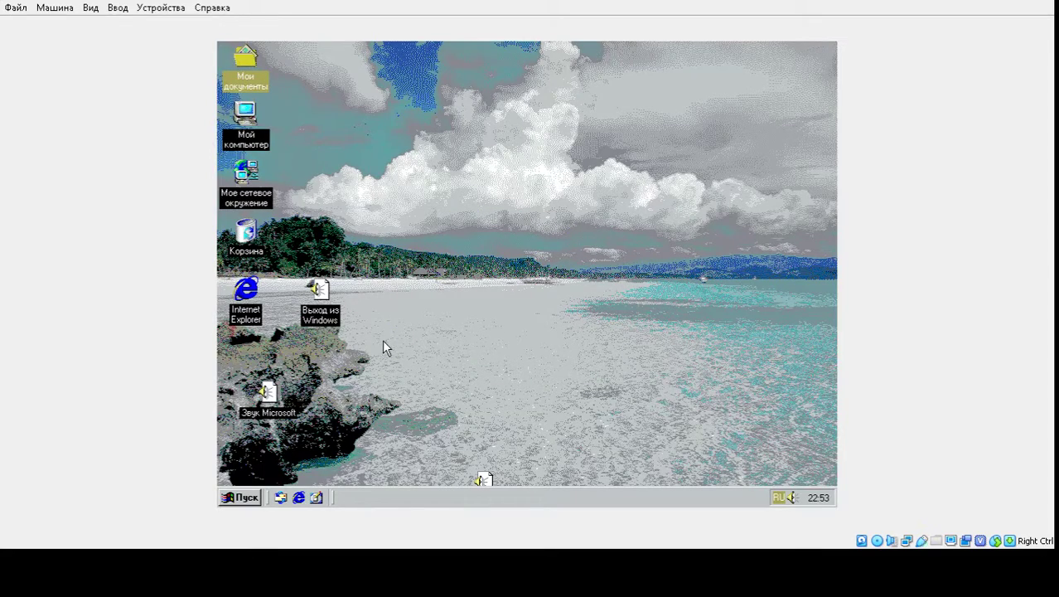
{"action": "left_click", "coordinate": [247, 494]}
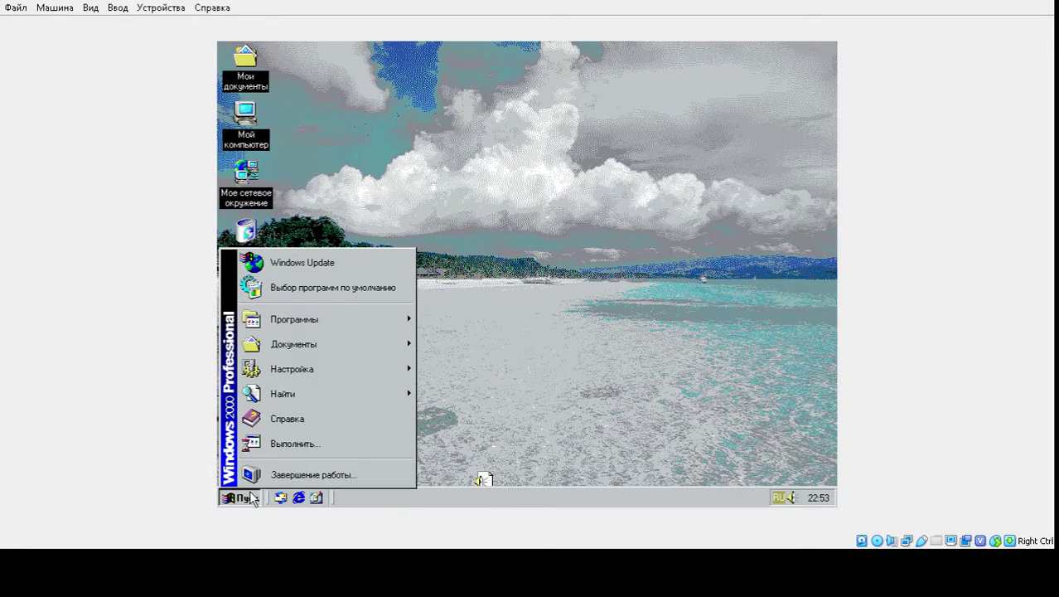
{"action": "left_click", "coordinate": [275, 469]}
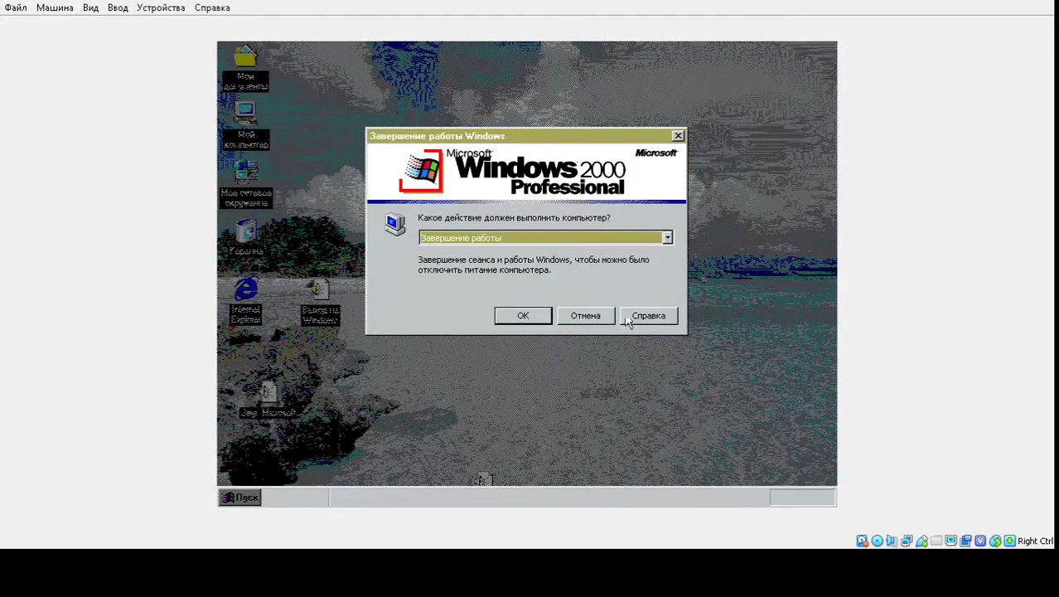
{"action": "left_click", "coordinate": [607, 315]}
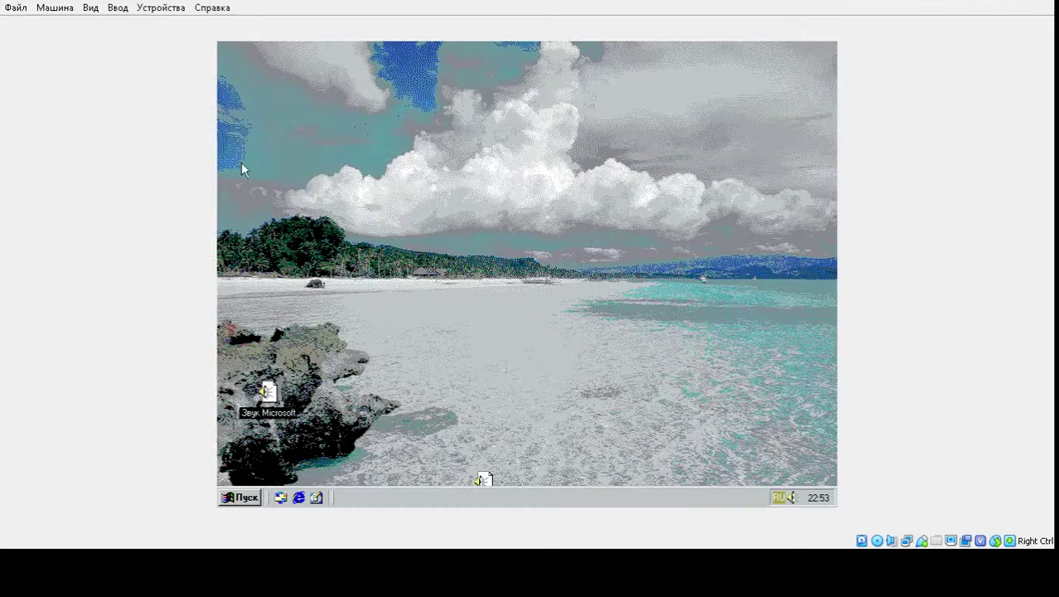
Open the WINNT folder on the local C: drive from My Computer.
{"action": "double_click", "coordinate": [258, 120]}
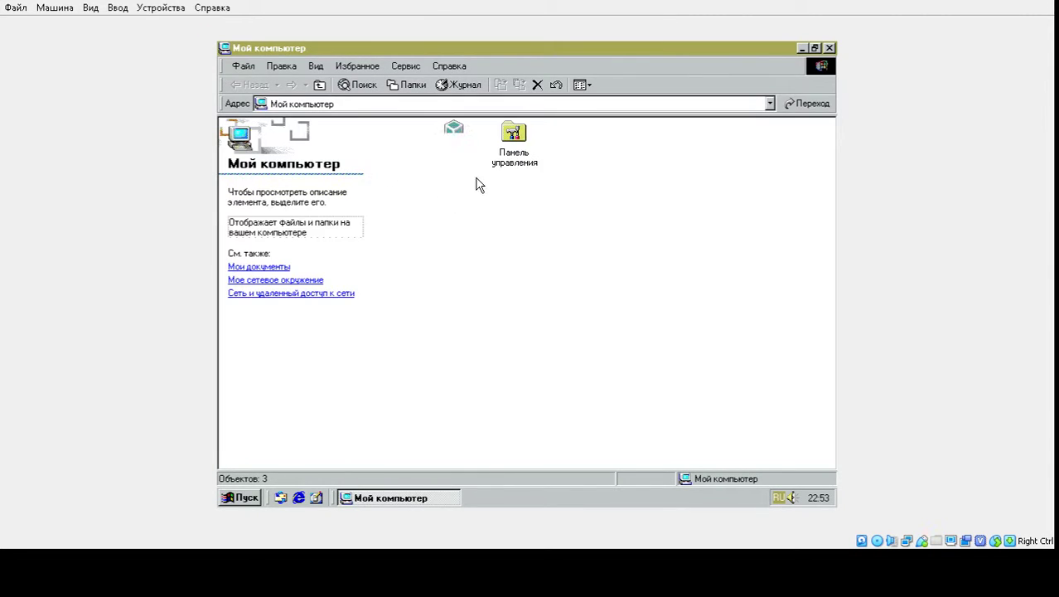
{"action": "double_click", "coordinate": [406, 143]}
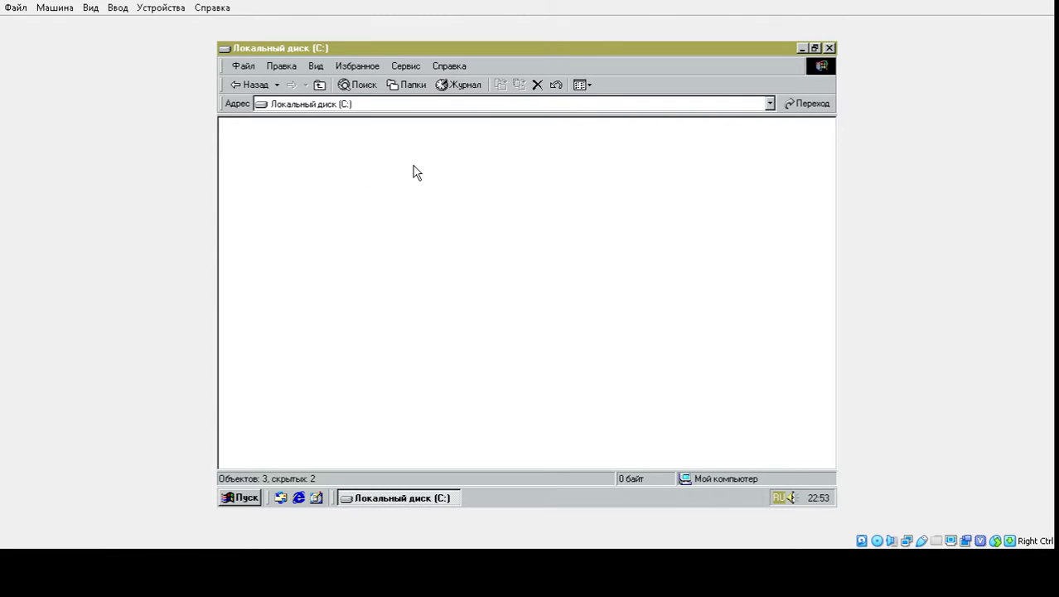
{"action": "double_click", "coordinate": [522, 136]}
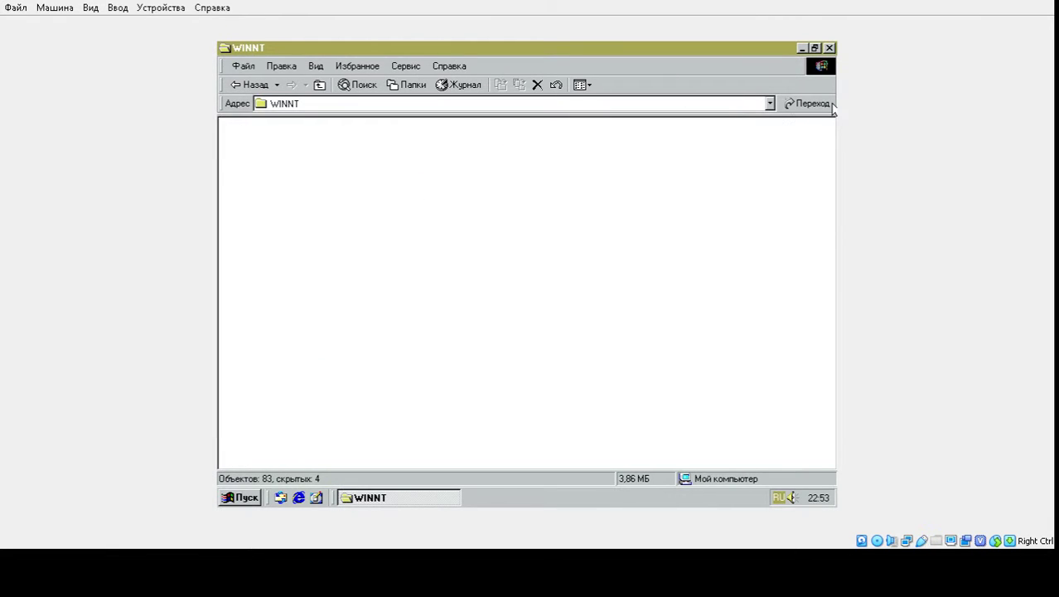
Go to the address "WINNT" from the folder window, dismiss the Internet Explorer error message, and close the window.
{"action": "left_click", "coordinate": [796, 104]}
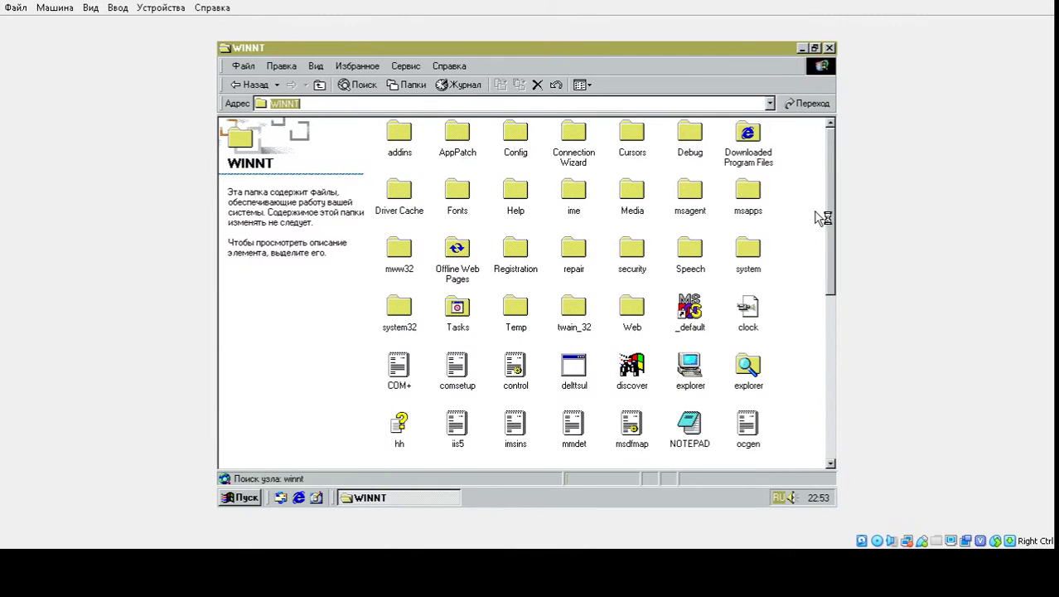
{"action": "left_click_drag", "start_coordinate": [832, 238], "coordinate": [833, 278]}
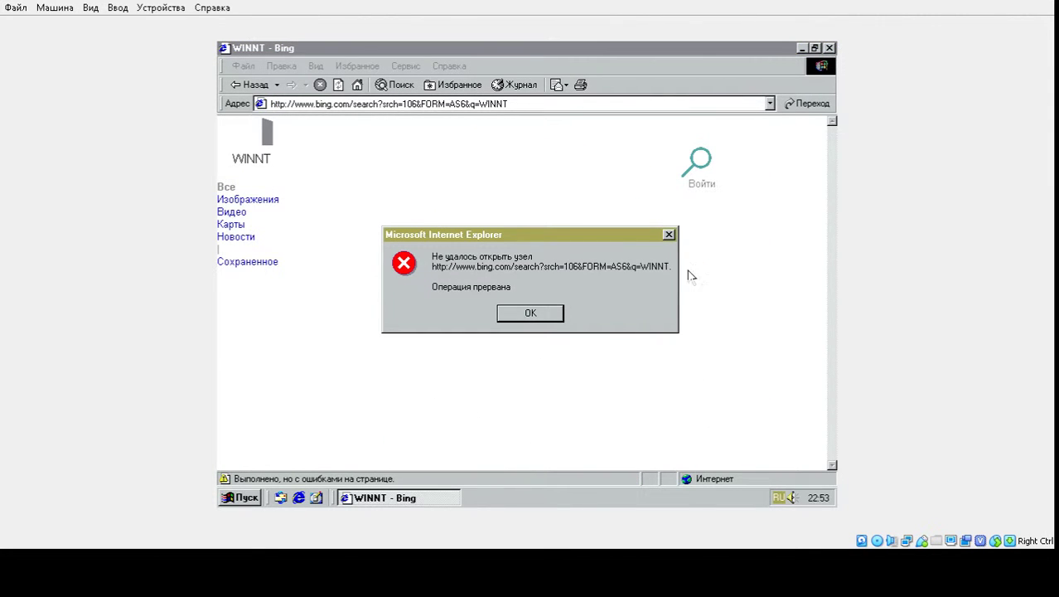
{"action": "left_click", "coordinate": [530, 312]}
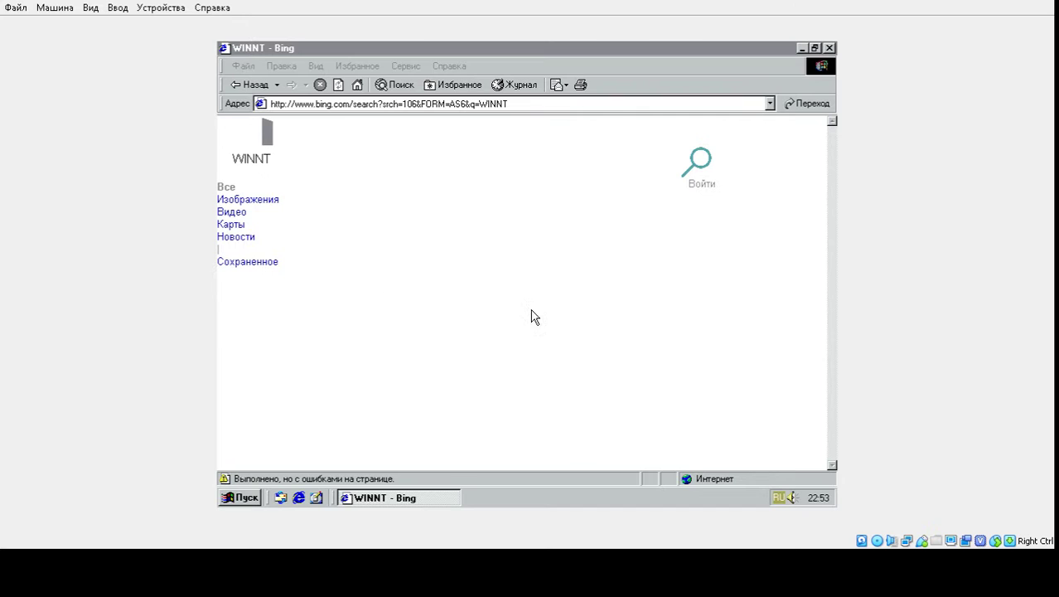
{"action": "left_click", "coordinate": [829, 48]}
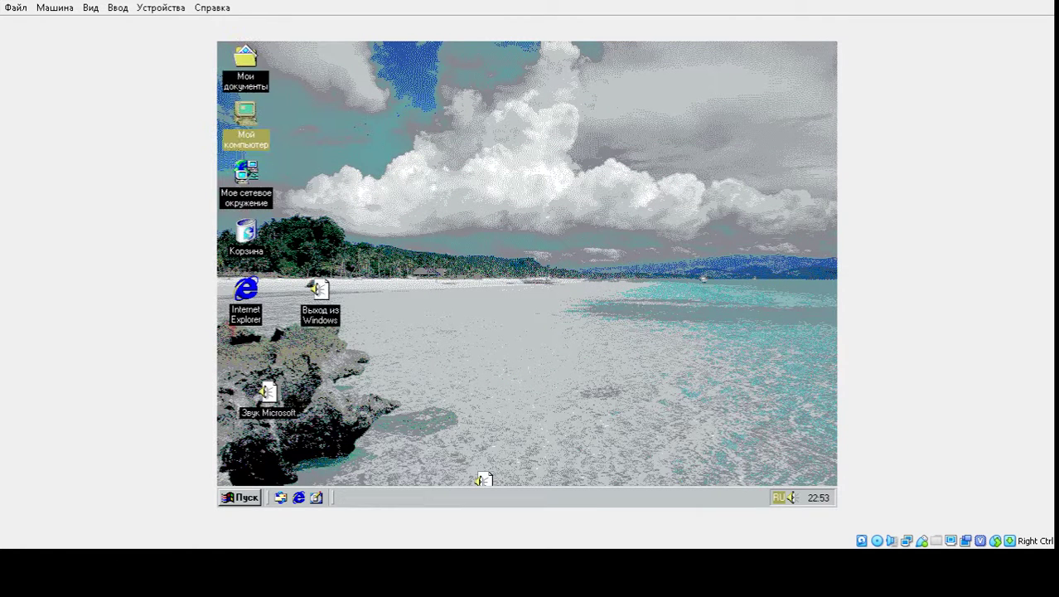
Open the Windows shutdown dialog and confirm it to end the session.
{"action": "left_click", "coordinate": [247, 498]}
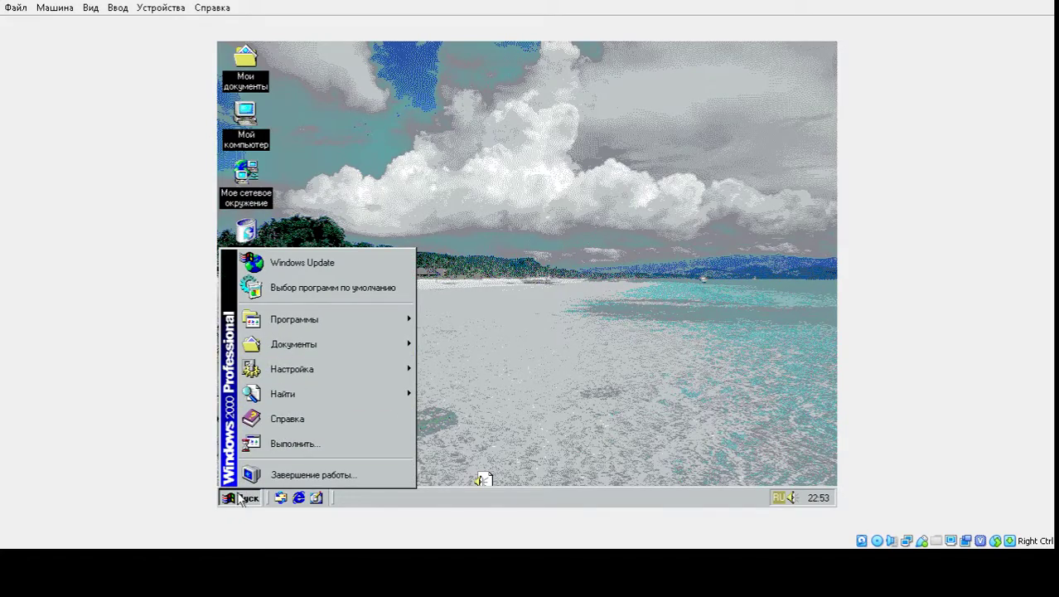
{"action": "left_click", "coordinate": [247, 497]}
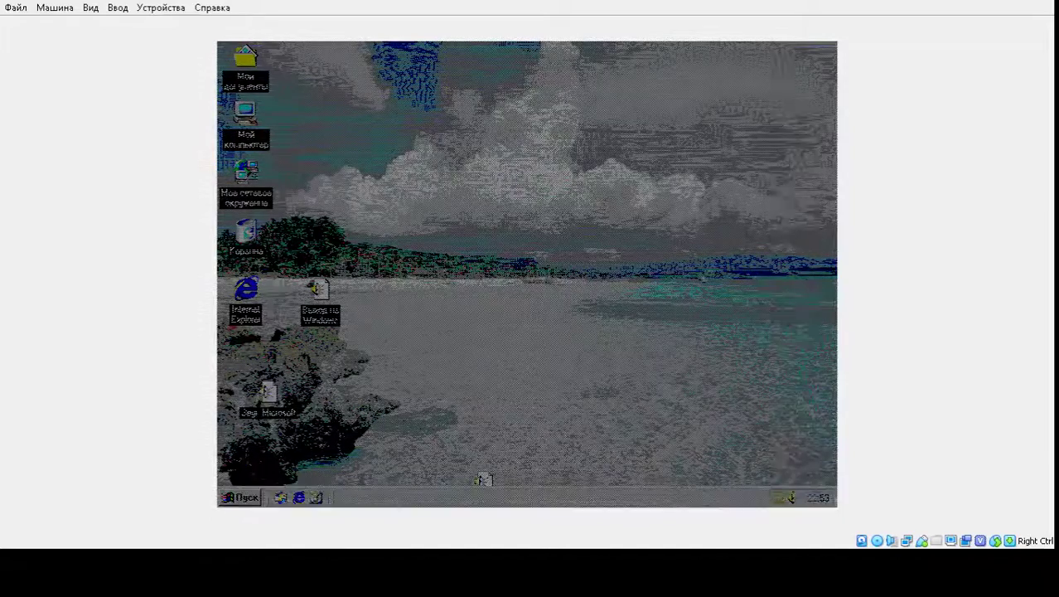
{"action": "left_click", "coordinate": [511, 307]}
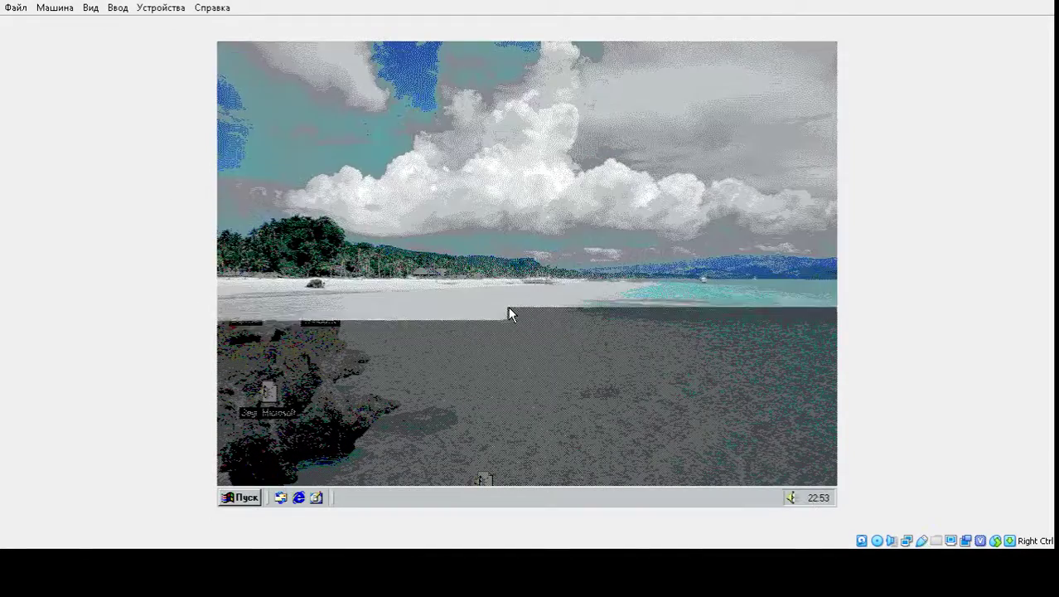